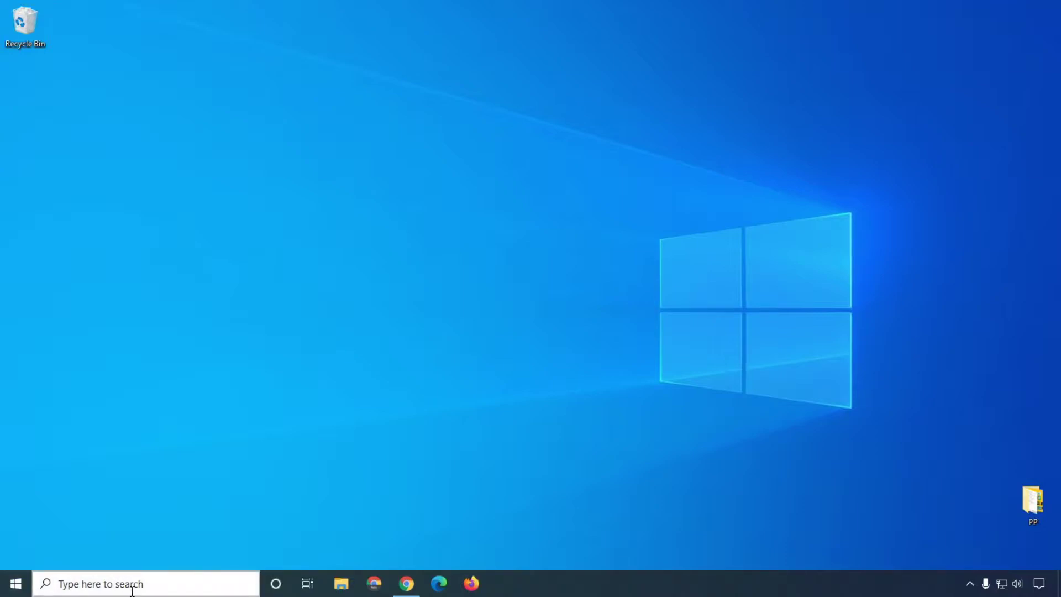
Step: Search for 'mouse' and open the Mouse settings page, maximized to full screen
left_click(132, 586)
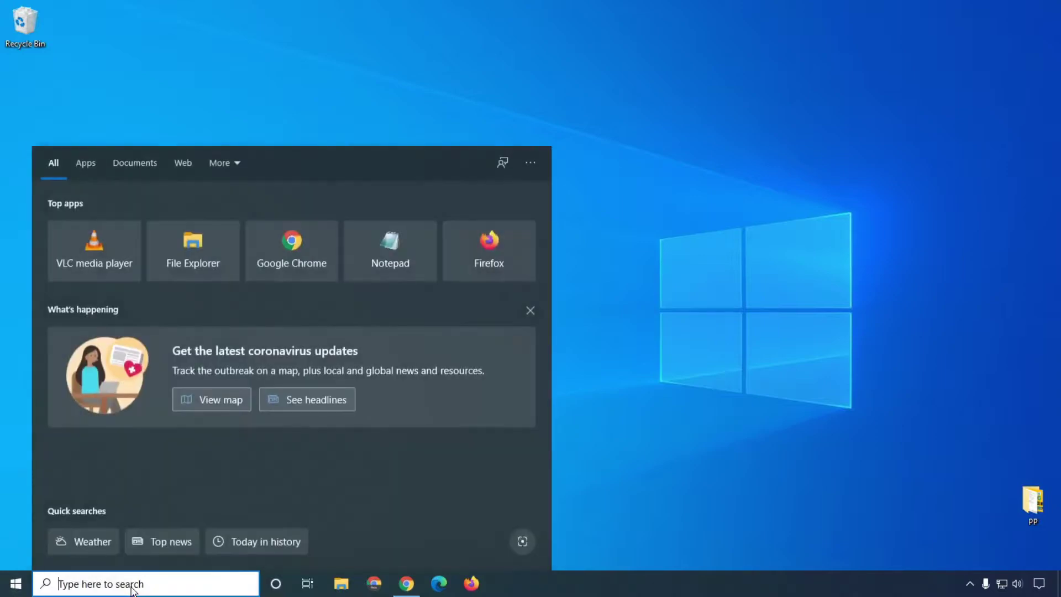
type("mouse")
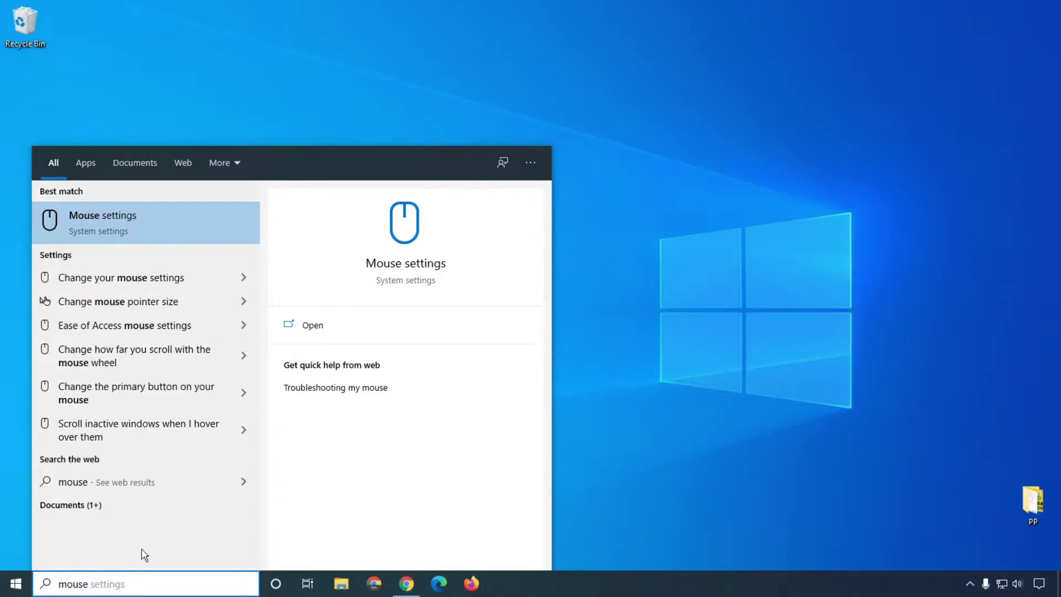
left_click(131, 224)
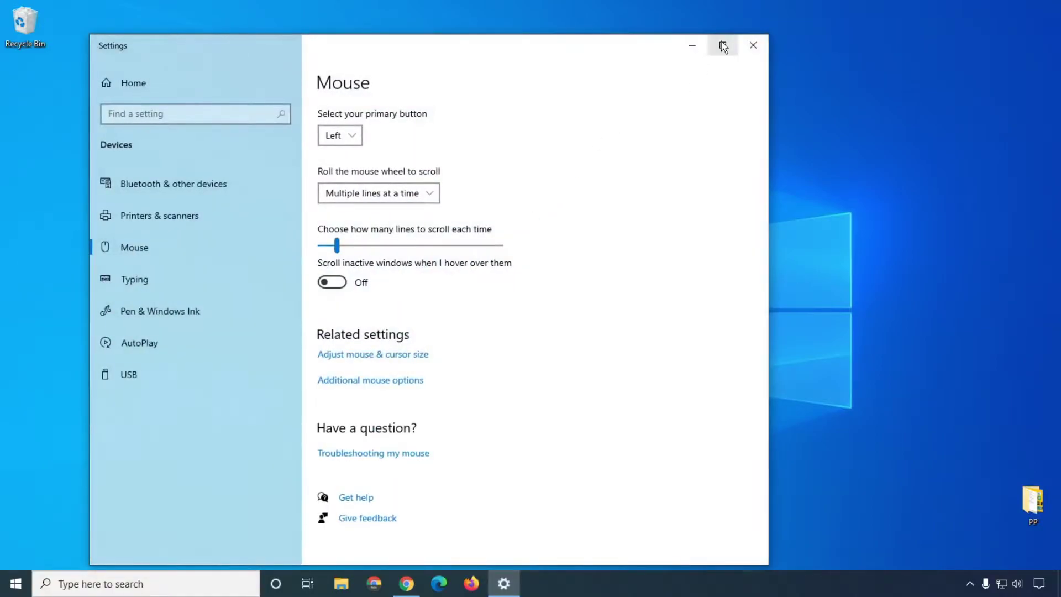
left_click(723, 45)
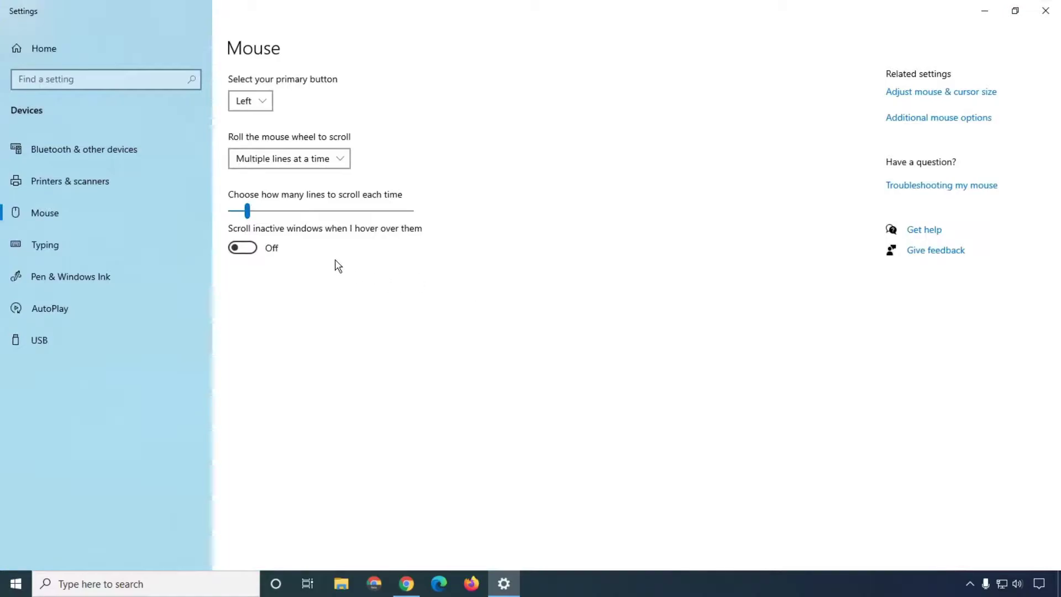
Step: Lower the wheel scroll lines near the minimum and test scrolling in the Chrome article
left_click(285, 211)
left_click_drag(285, 210, 237, 218)
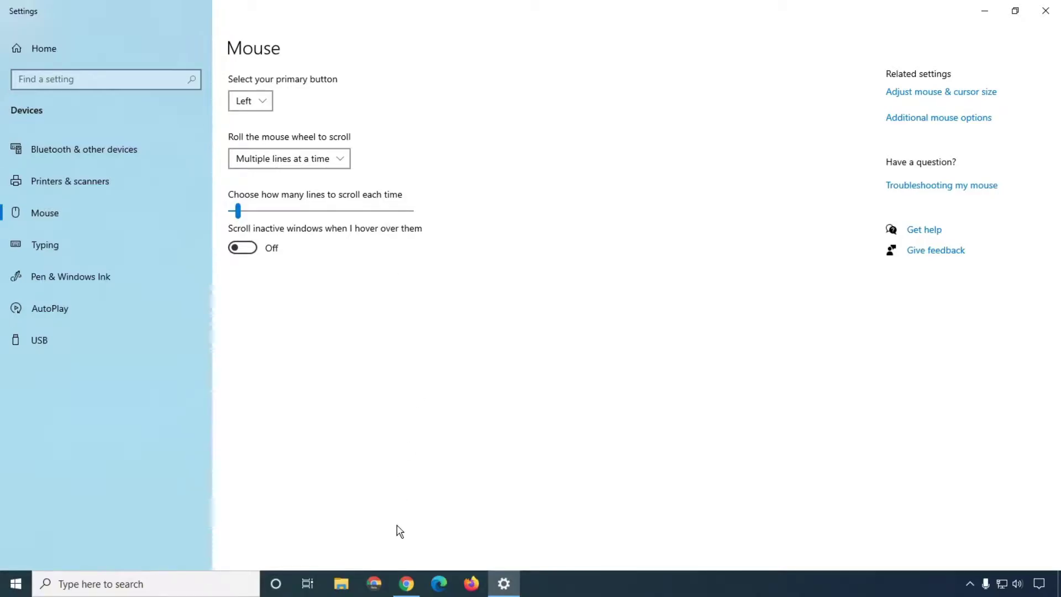
left_click(407, 586)
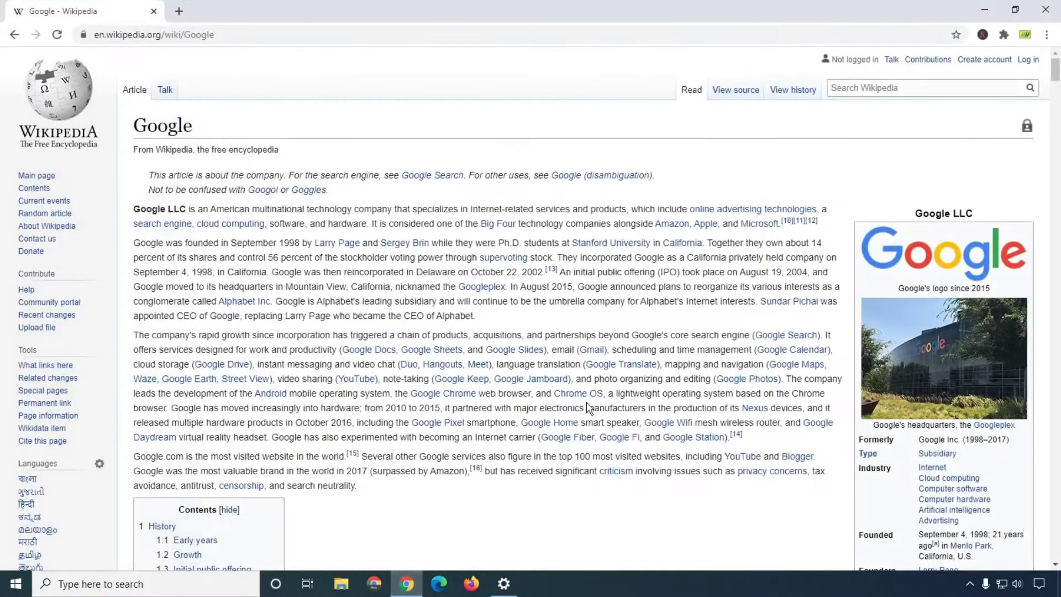
scroll(570, 311, "down", 12)
scroll(571, 310, "up", 12)
scroll(535, 284, "down", 2)
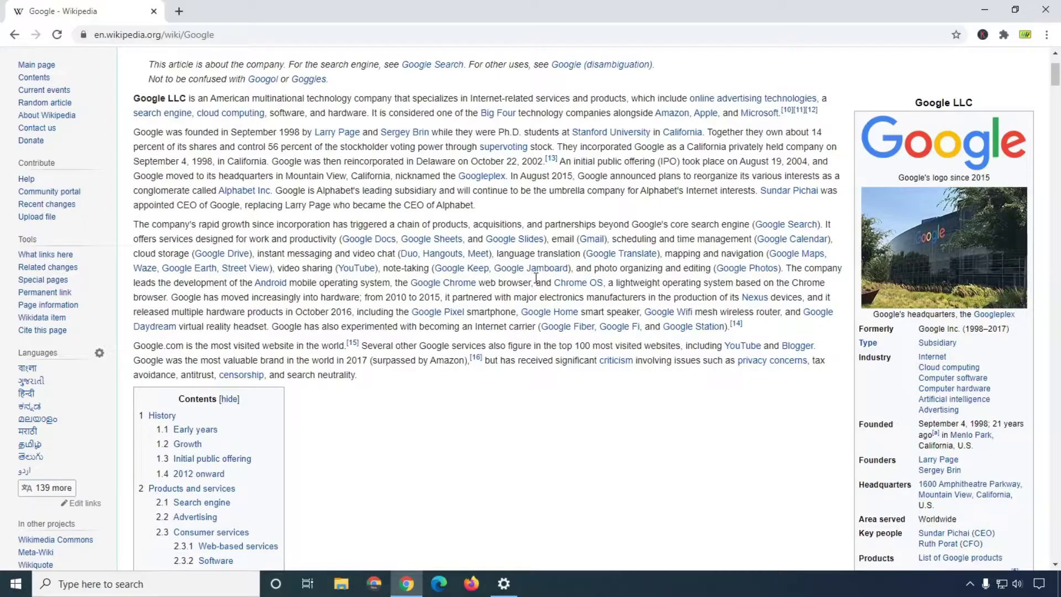
Step: Set scroll lines per notch to 37, then minimize Settings
left_click(985, 10)
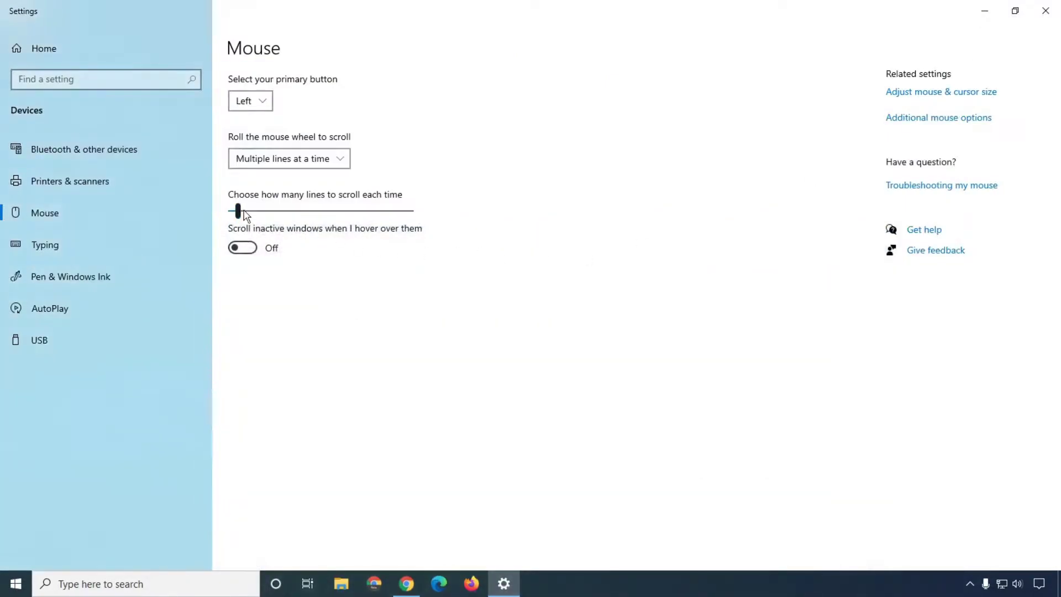
left_click_drag(237, 210, 317, 211)
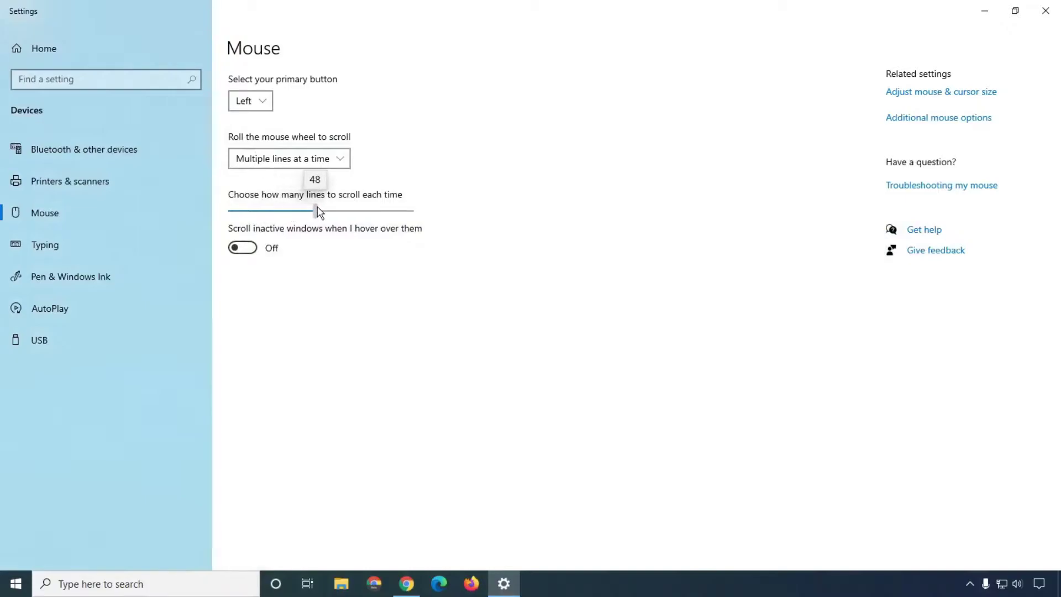
left_click(986, 11)
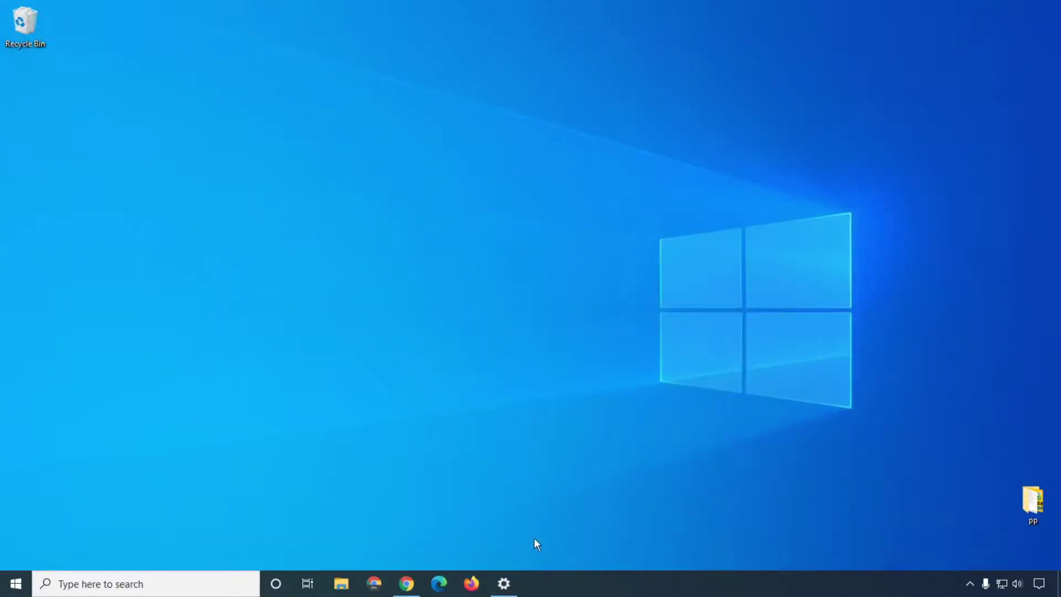
Step: Scroll the Google Wikipedia article in Chrome to test the 37-line setting
left_click(407, 583)
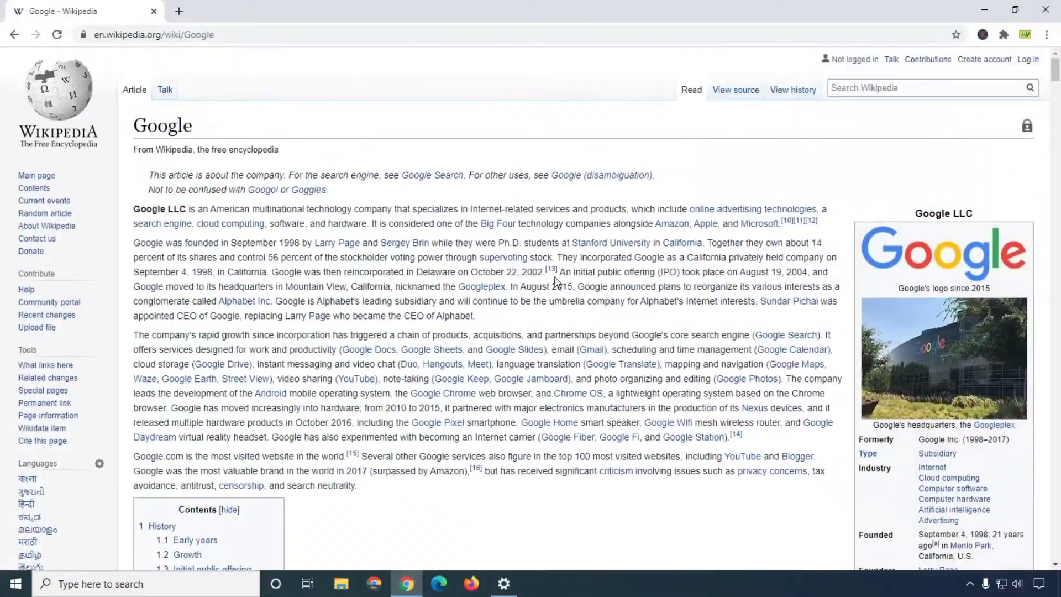
scroll(569, 246, "down", 3)
scroll(572, 245, "up", 3)
scroll(572, 241, "down", 10)
scroll(573, 241, "up", 10)
scroll(572, 241, "down", 10)
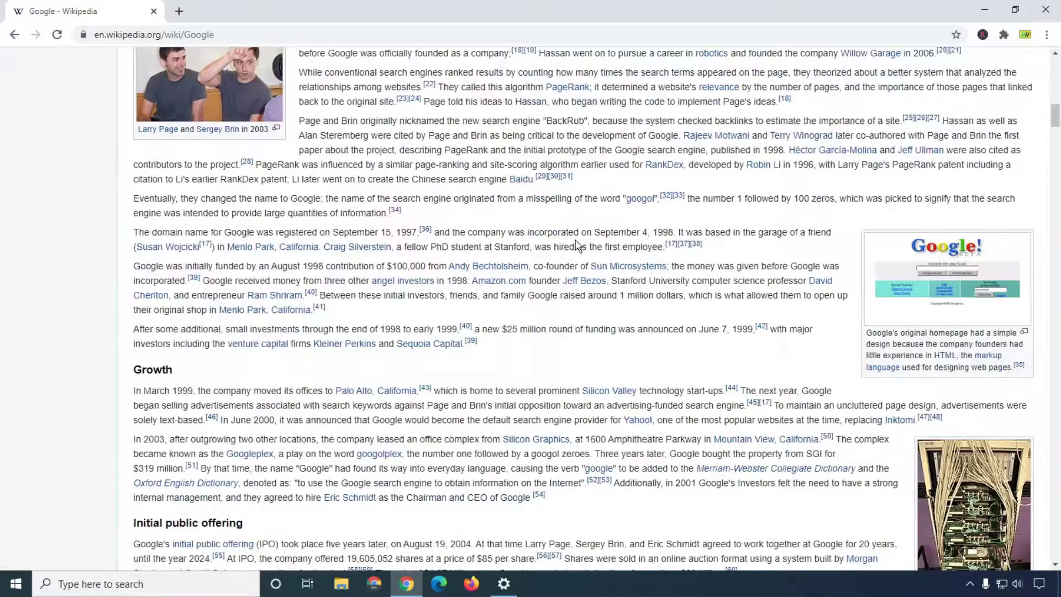
scroll(577, 244, "down", 15)
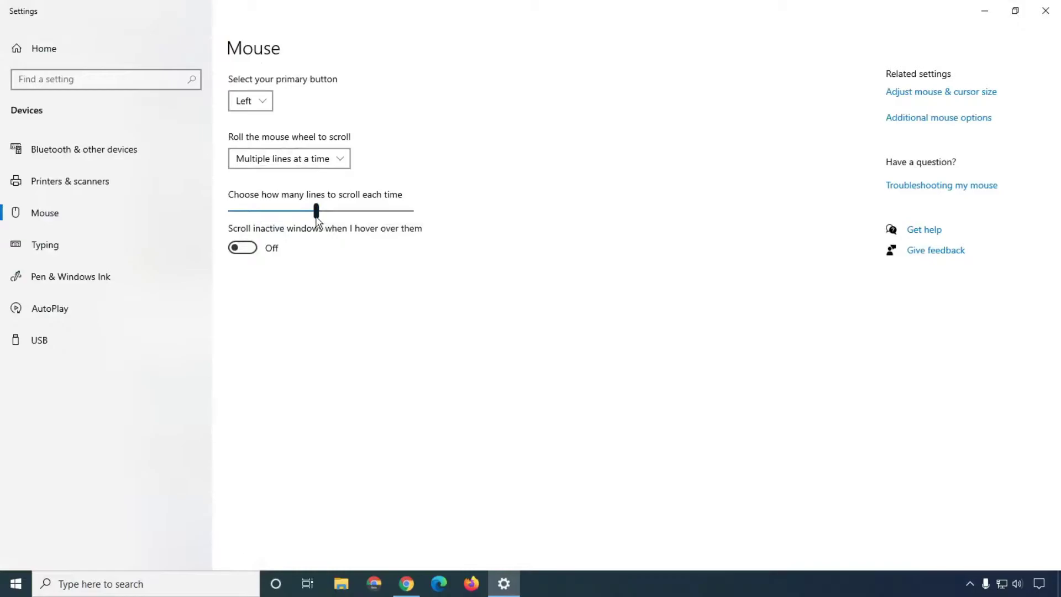
Step: Drop scroll lines to the minimum of 1 and scroll the article back to the top
left_click_drag(317, 220, 229, 215)
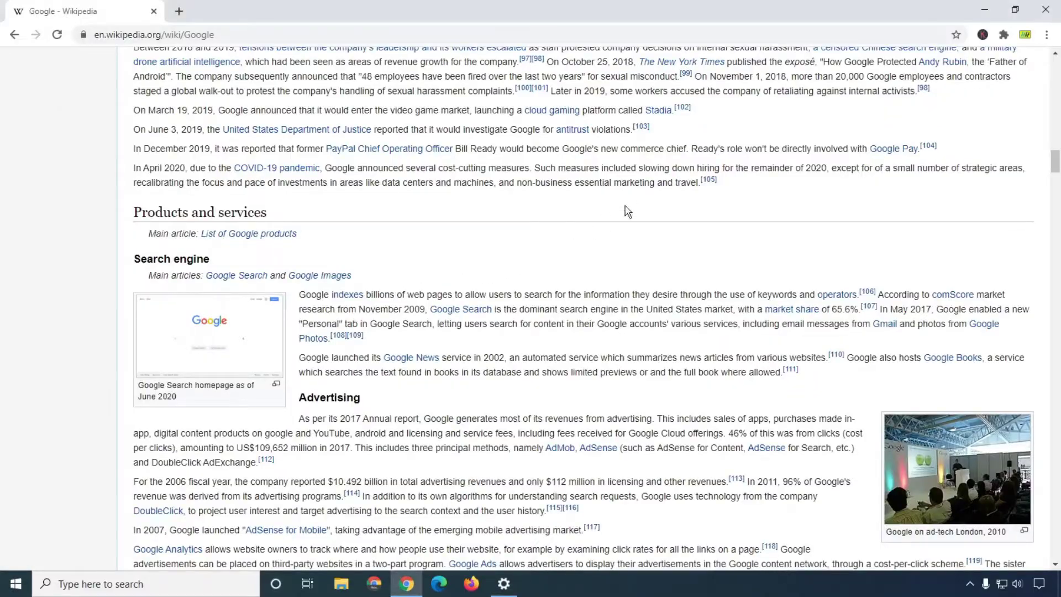
scroll(635, 205, "up", 9)
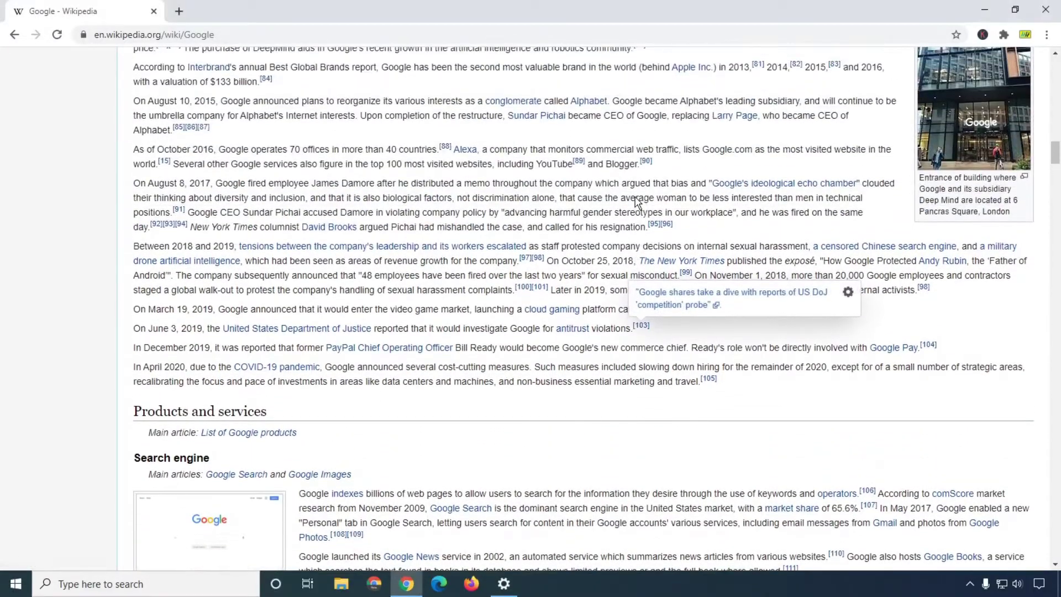
scroll(636, 202, "up", 13)
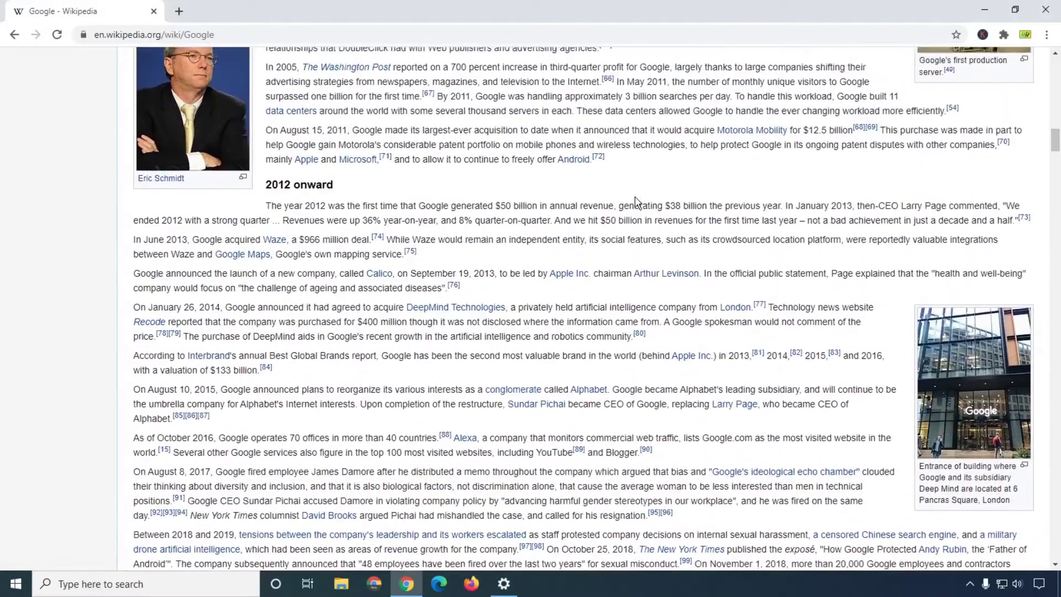
scroll(635, 202, "up", 20)
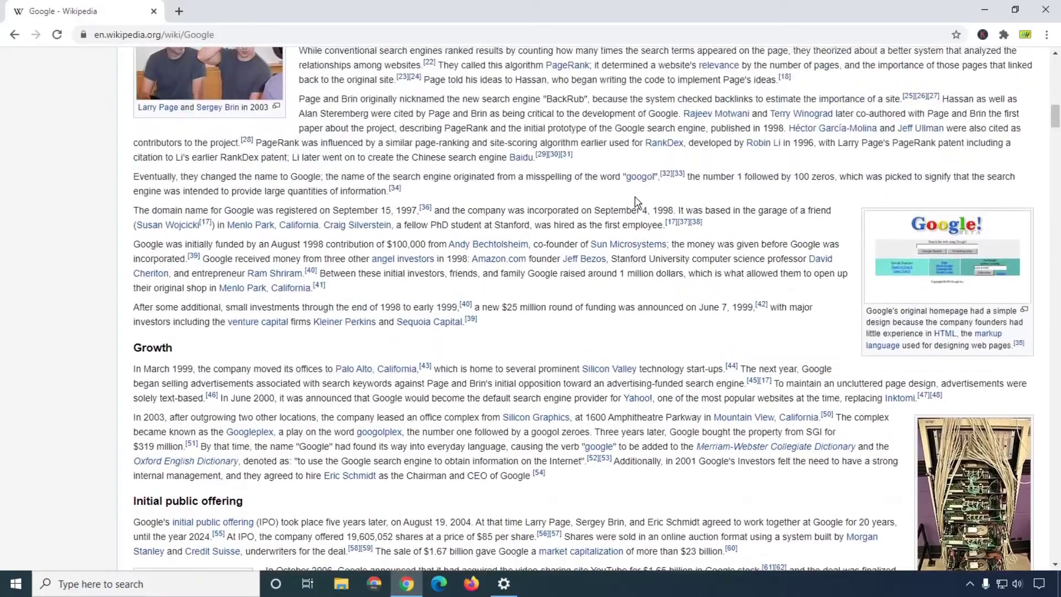
scroll(636, 202, "up", 20)
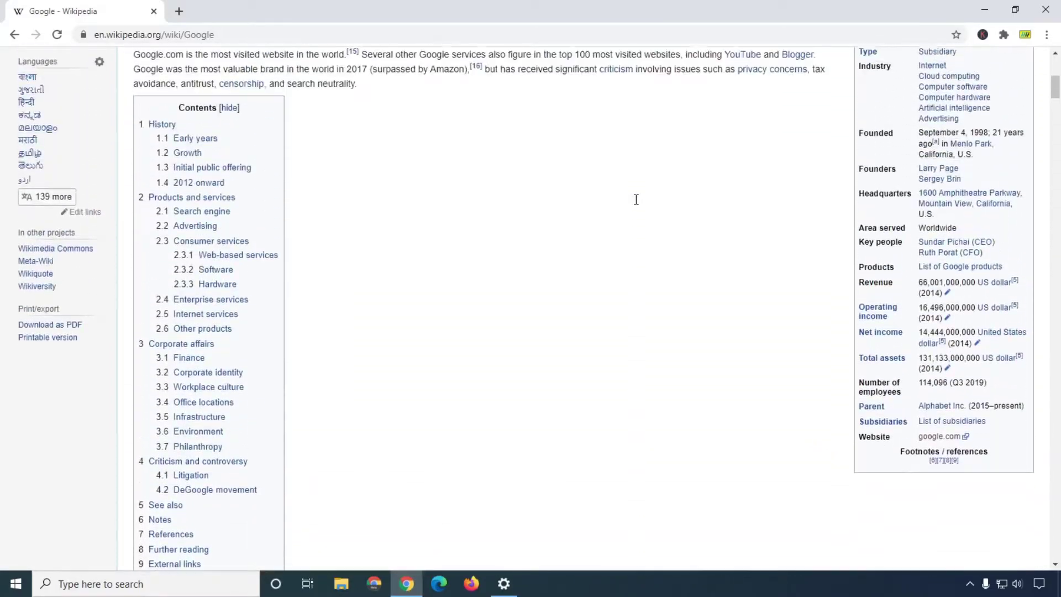
scroll(636, 200, "up", 17)
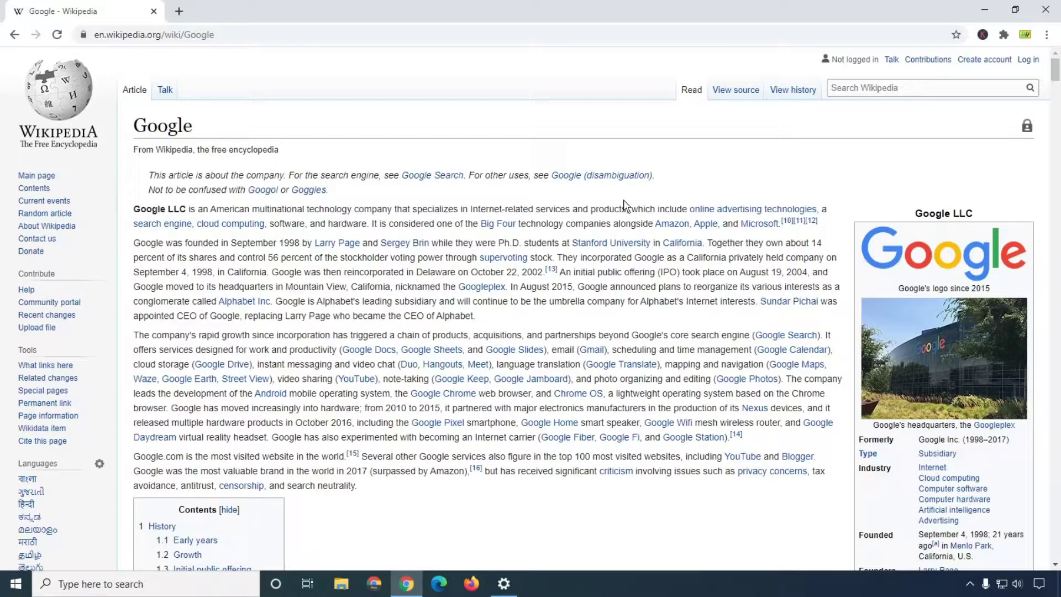
Step: Go to the Ease of Access Cursor & pointer page via 'Adjust mouse & cursor size', maximized
left_click(985, 9)
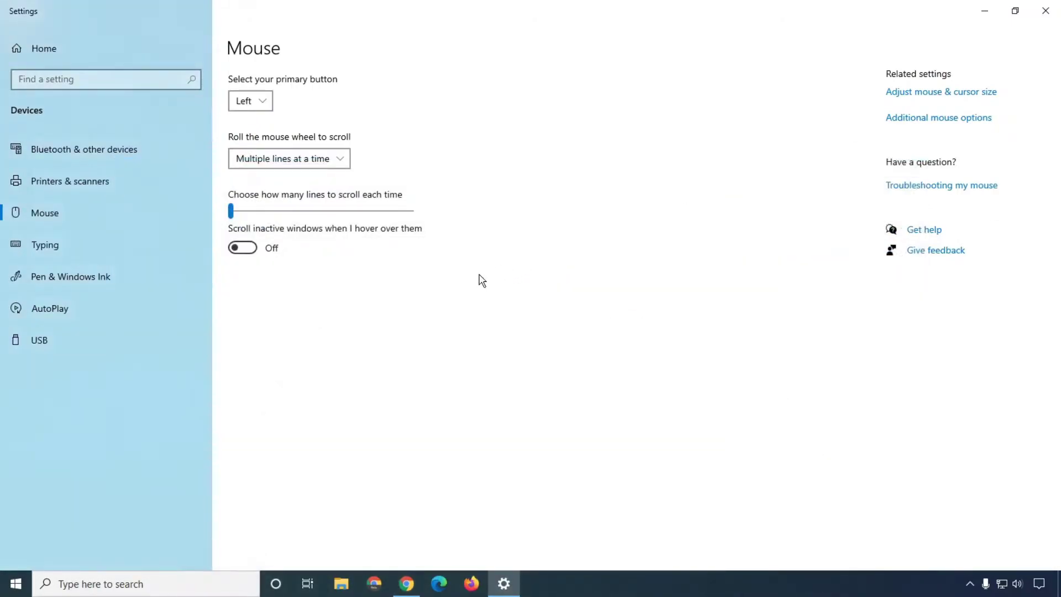
key("super+Down")
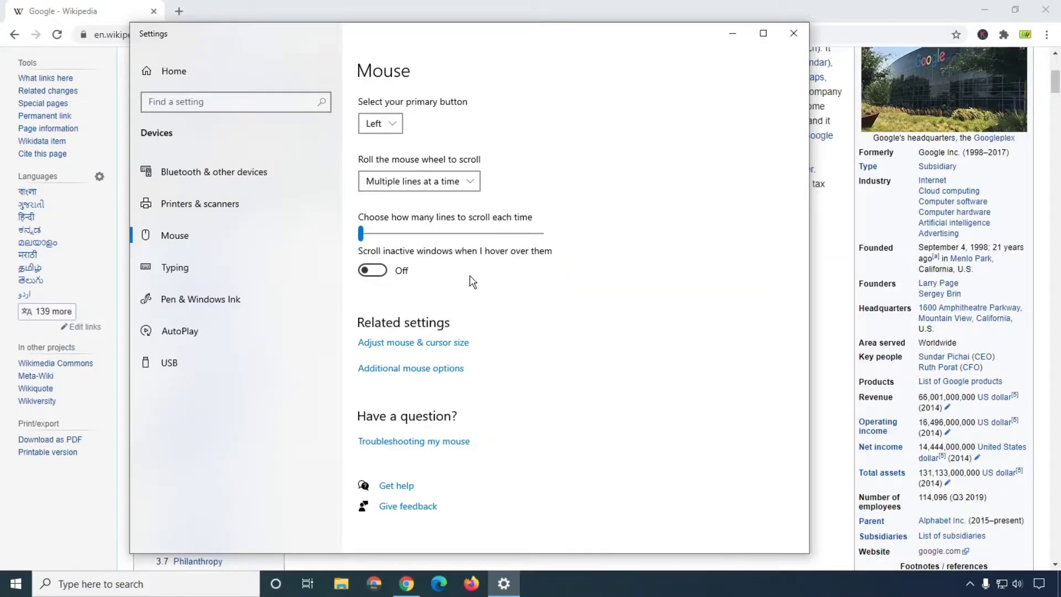
left_click(417, 351)
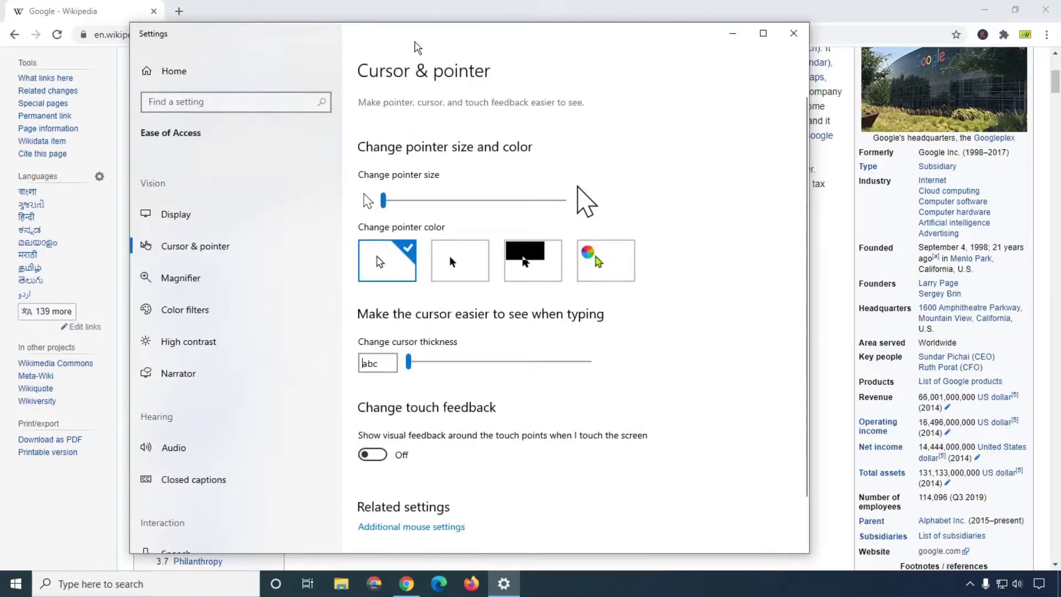
double_click(415, 40)
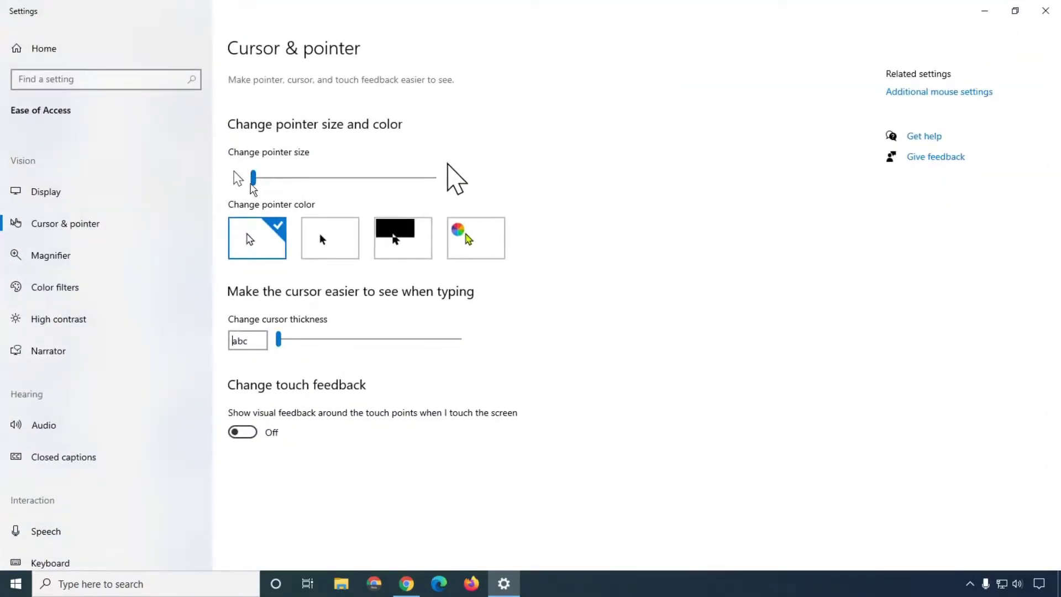
Step: Try pointer sizes up to 15, return the pointer to a small size, and thicken the text cursor
left_click_drag(256, 187, 280, 186)
left_click_drag(279, 178, 238, 176)
left_click_drag(253, 178, 292, 178)
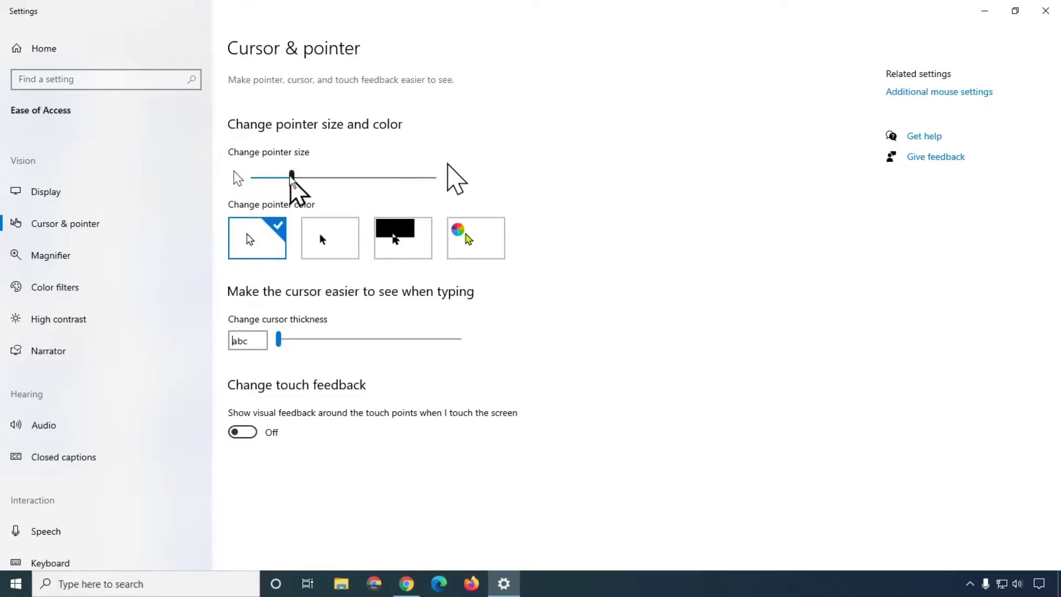
left_click_drag(291, 176, 279, 177)
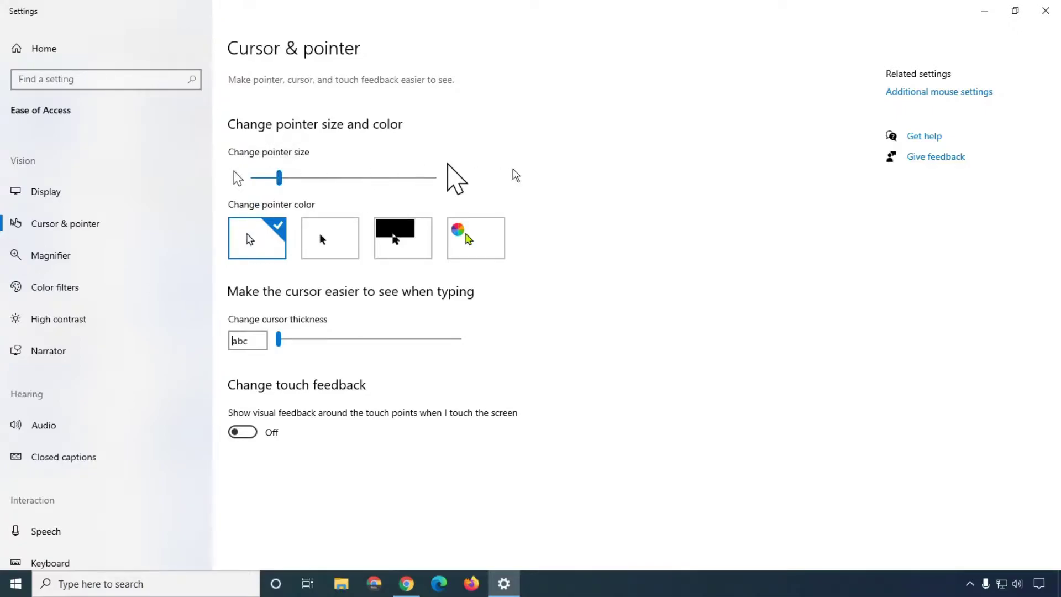
left_click_drag(279, 178, 442, 161)
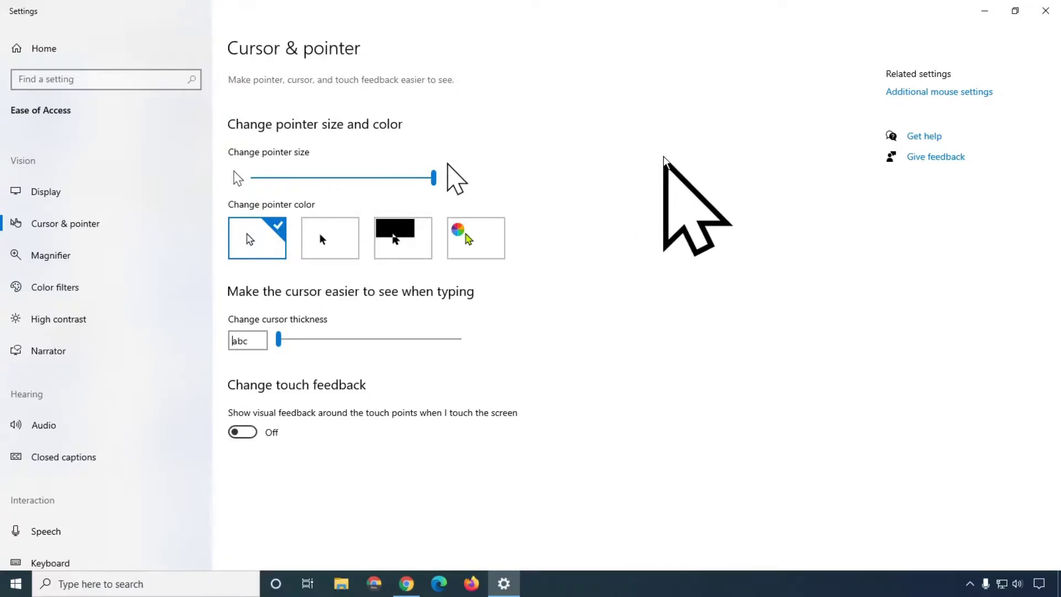
left_click_drag(434, 177, 280, 178)
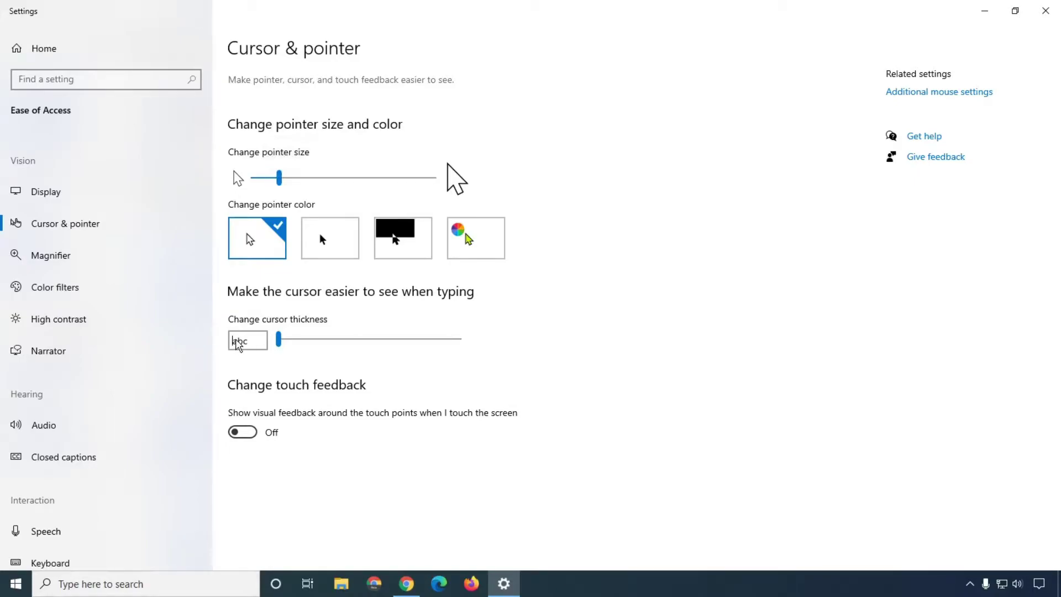
left_click_drag(279, 338, 315, 344)
Step: Launch Notepad with Win+R and preview a much thicker text cursor in it
key("super+r")
type("notepad")
key("Return")
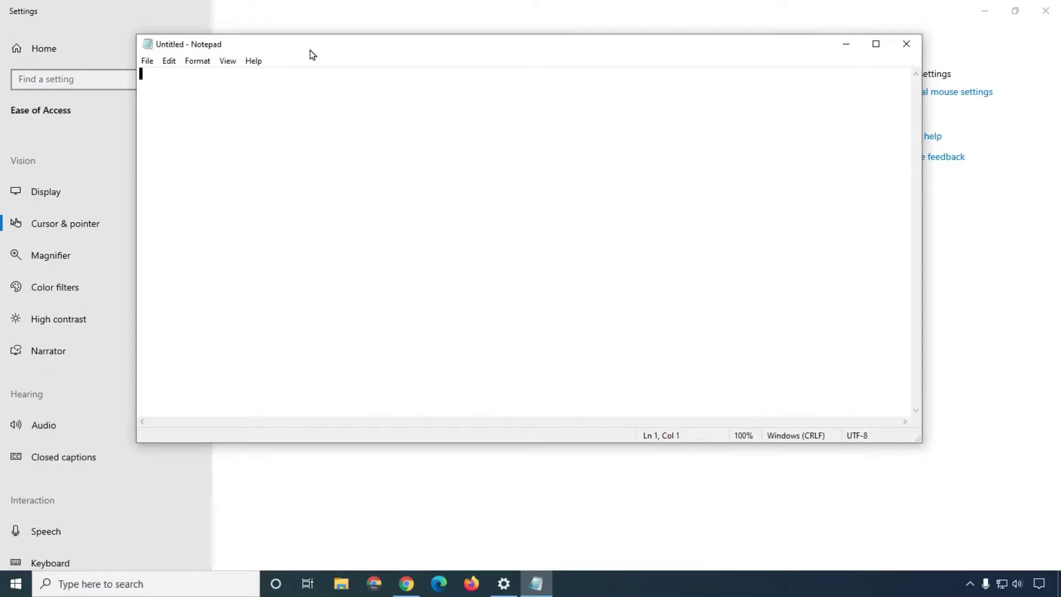
left_click_drag(312, 48, 615, 93)
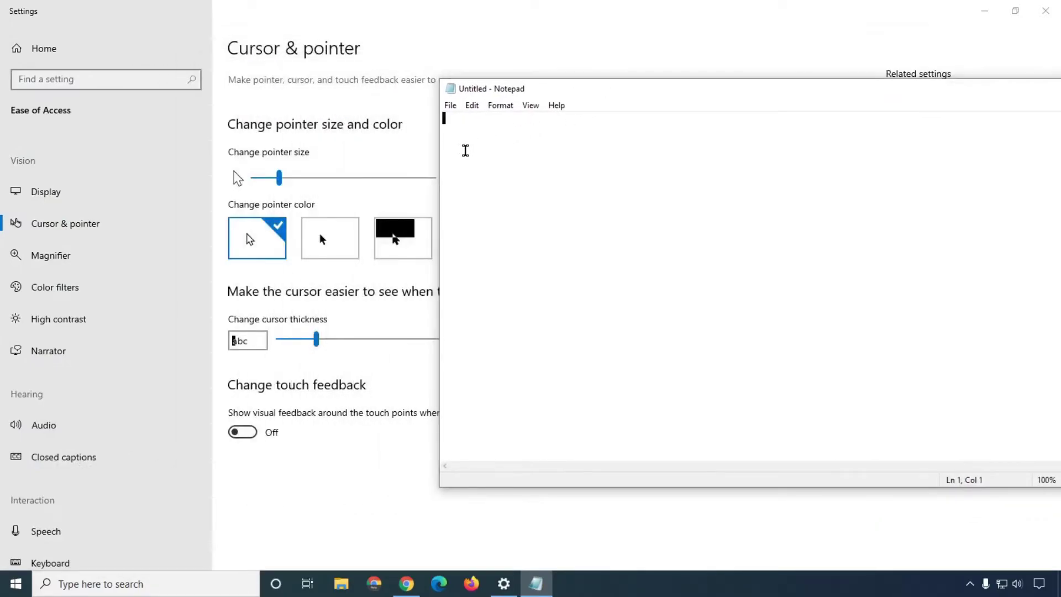
left_click_drag(316, 339, 489, 350)
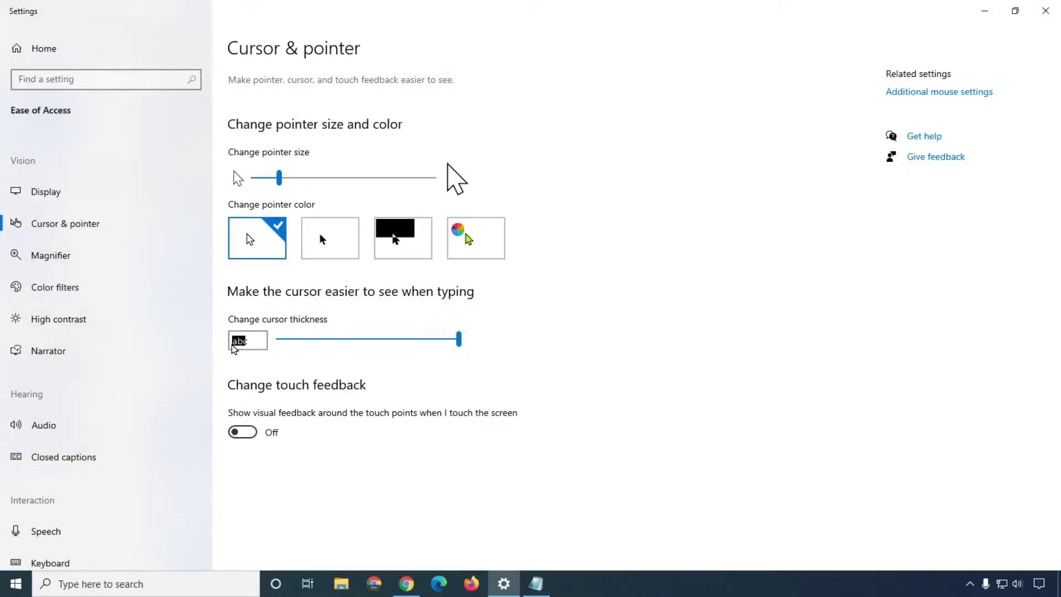
left_click(537, 587)
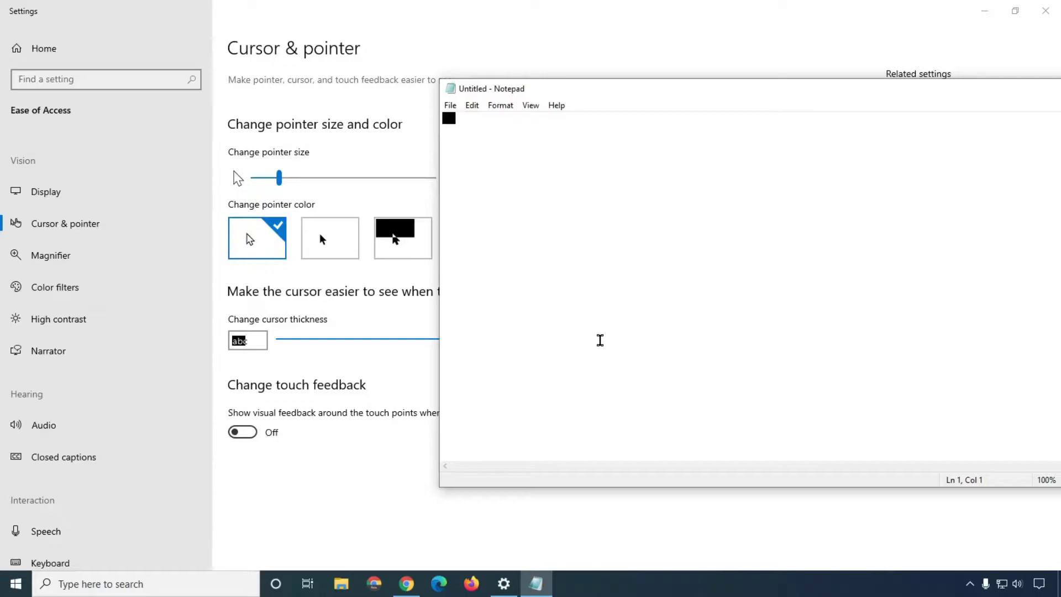
left_click(379, 332)
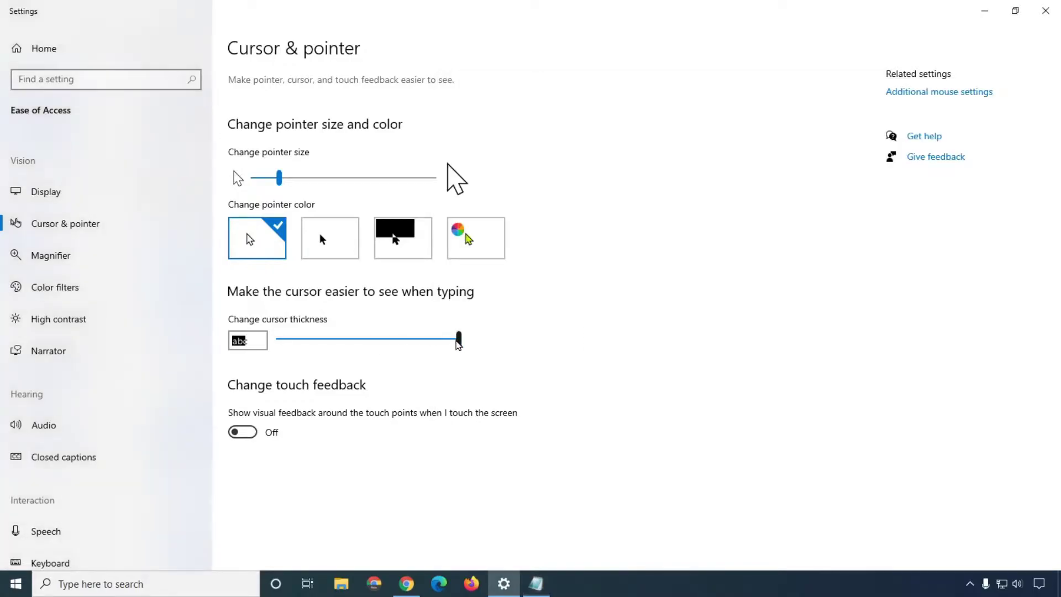
Step: Make the text cursor thin again, check it in Notepad, then minimize Notepad
left_click_drag(459, 339, 289, 347)
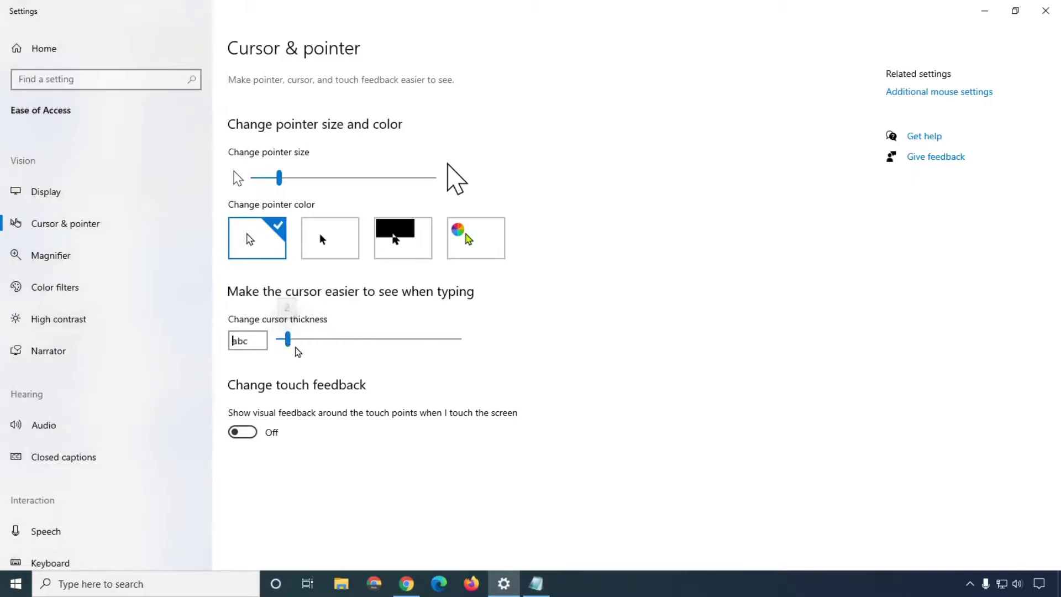
left_click(536, 583)
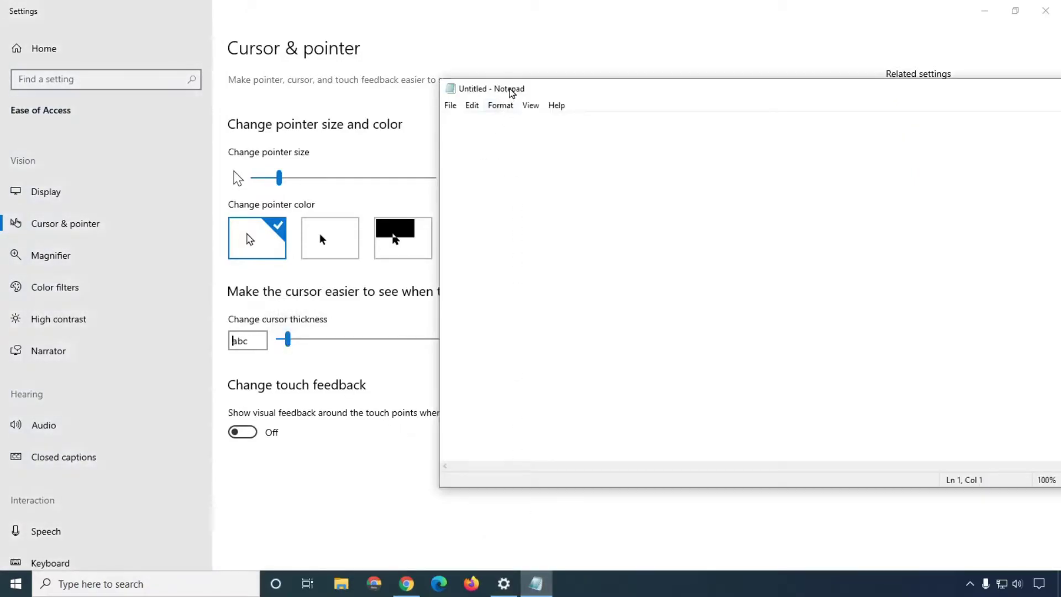
left_click_drag(512, 92, 436, 102)
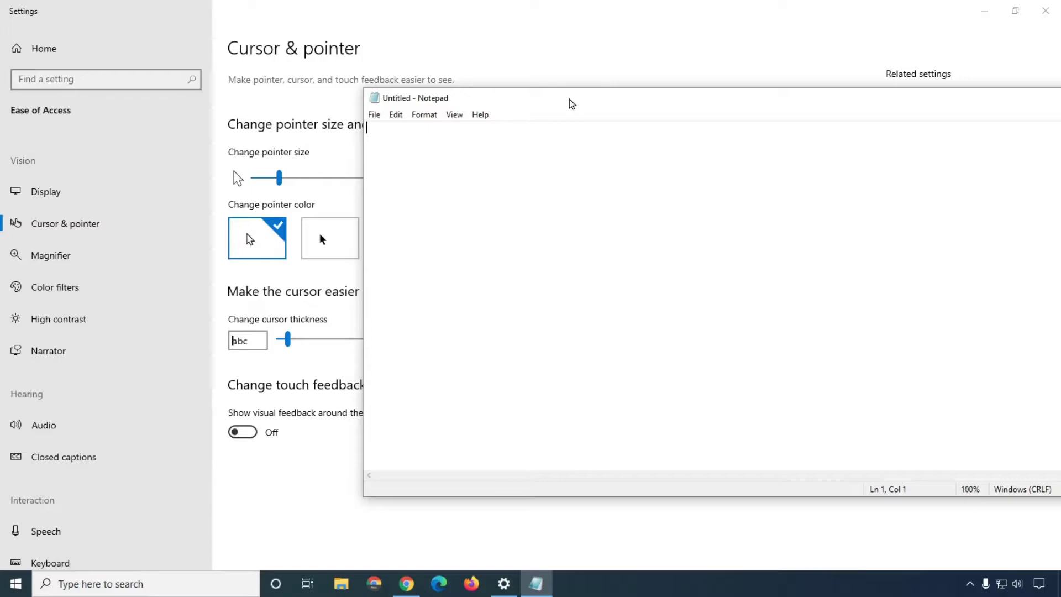
left_click_drag(571, 104, 366, 138)
left_click(861, 137)
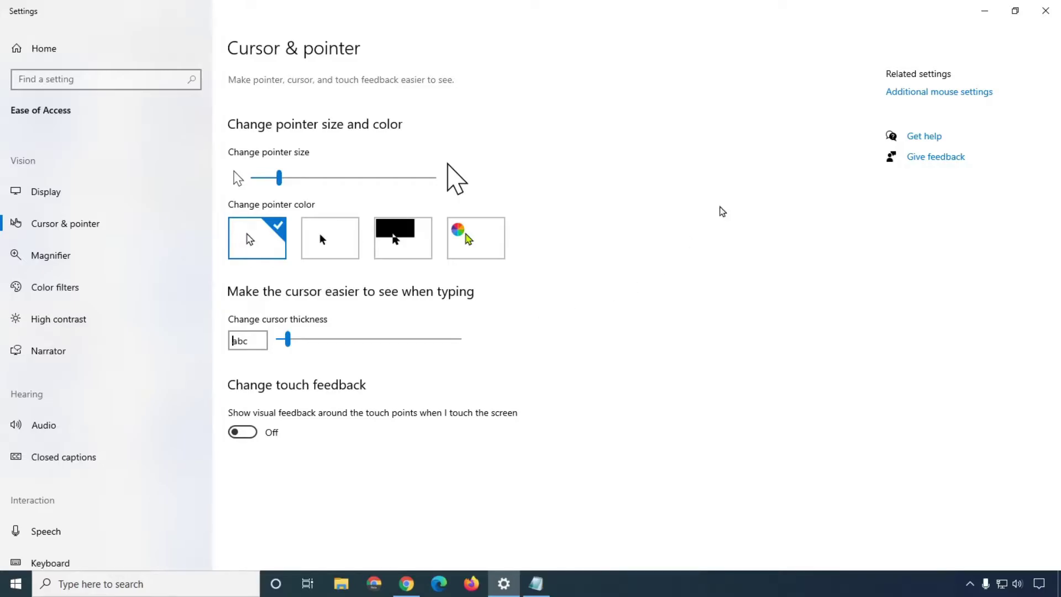
Step: Open Mouse Properties through Additional mouse options on the Mouse page
left_click(917, 93)
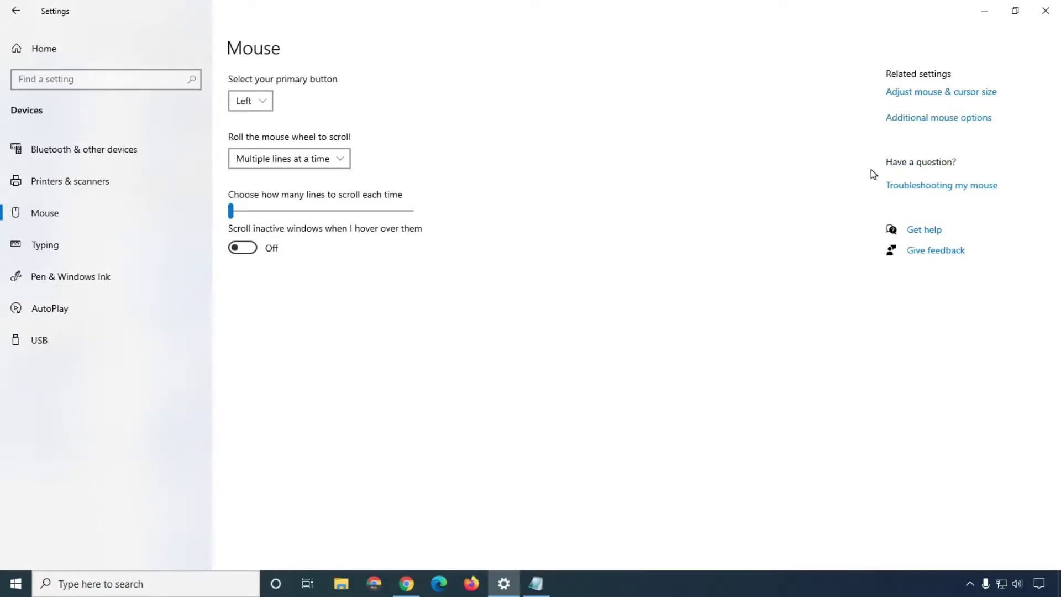
left_click(924, 122)
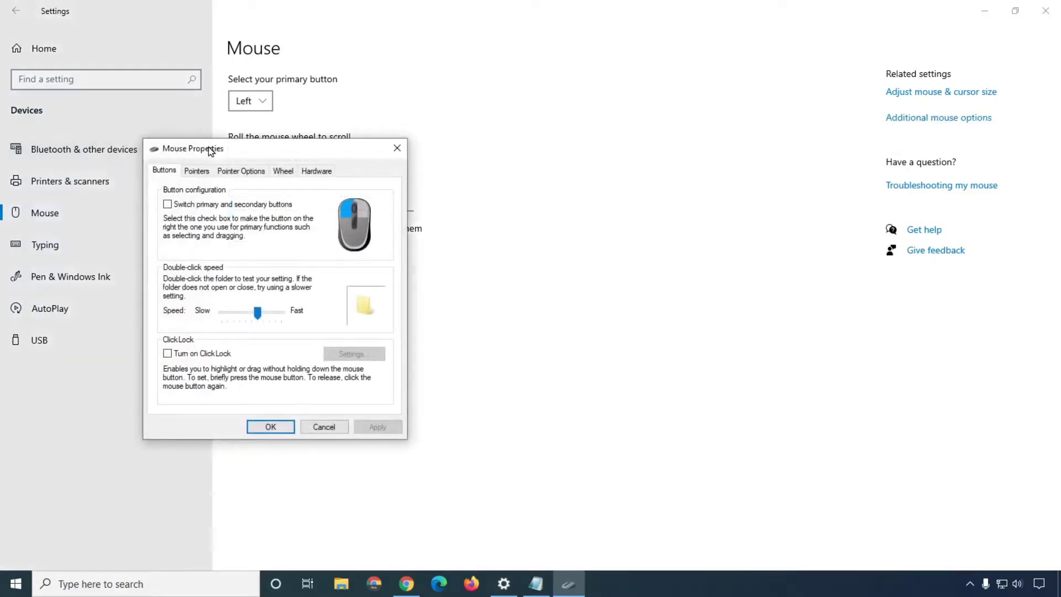
Step: Nudge double-click speed slightly toward Fast and tick Turn on ClickLock
left_click_drag(211, 151, 499, 68)
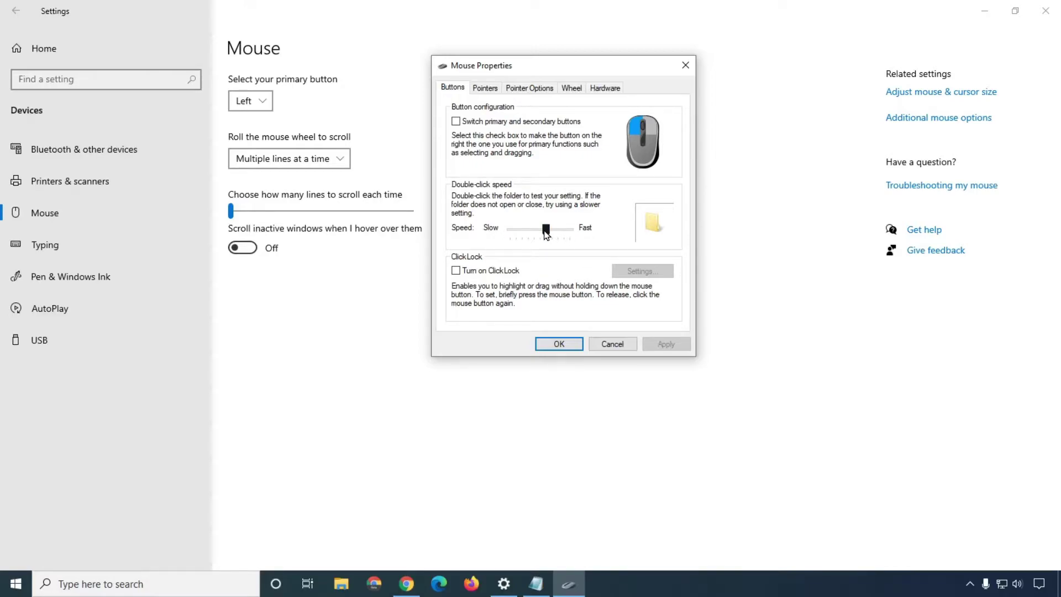
left_click_drag(546, 231, 559, 231)
left_click(456, 271)
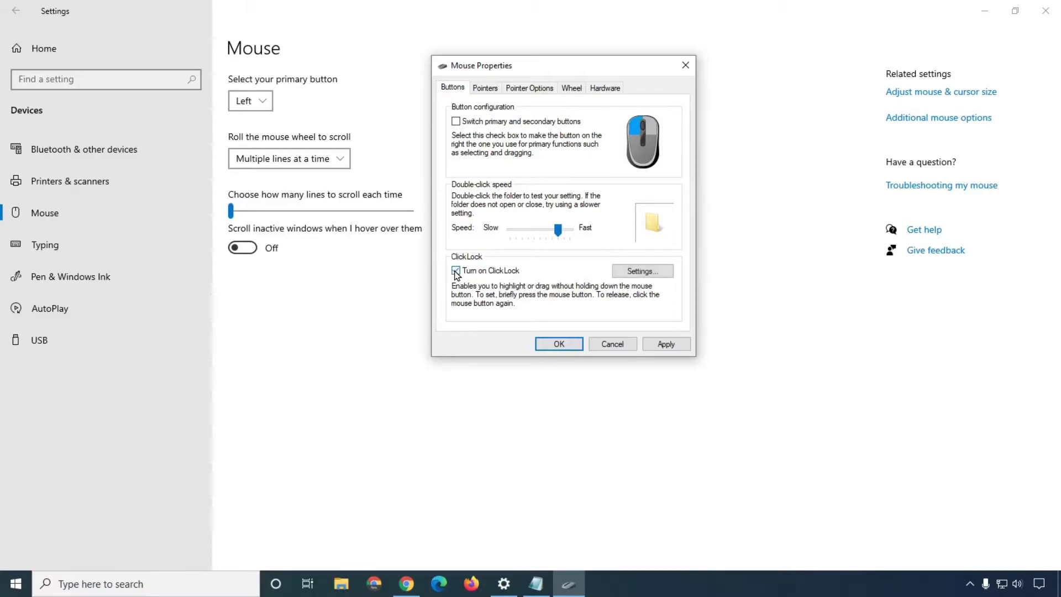
left_click(646, 273)
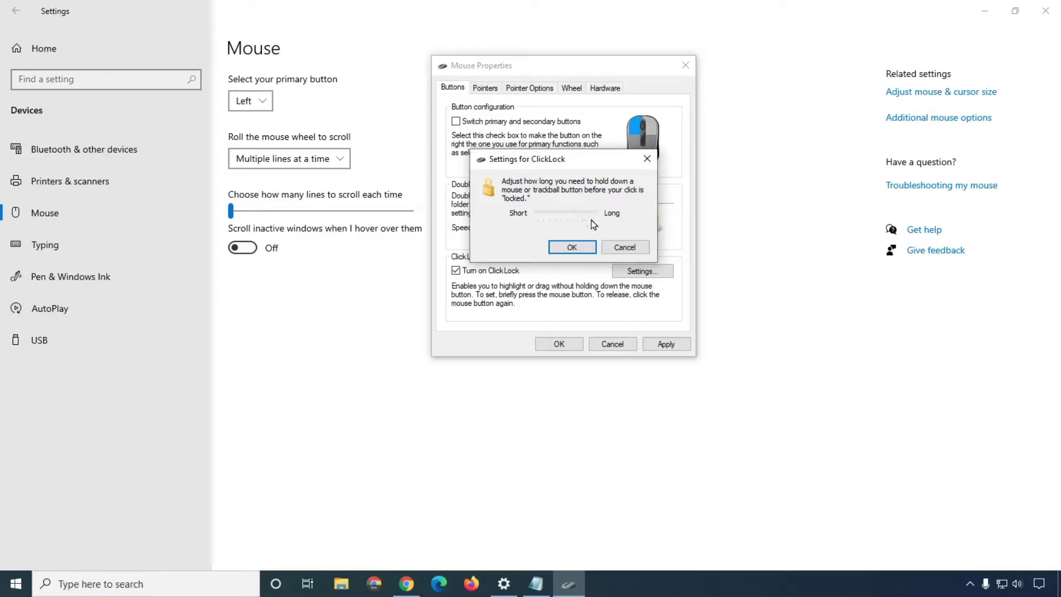
mouse_move(566, 211)
left_mouse_down()
mouse_move(595, 212)
mouse_move(572, 214)
left_mouse_up()
left_click(625, 247)
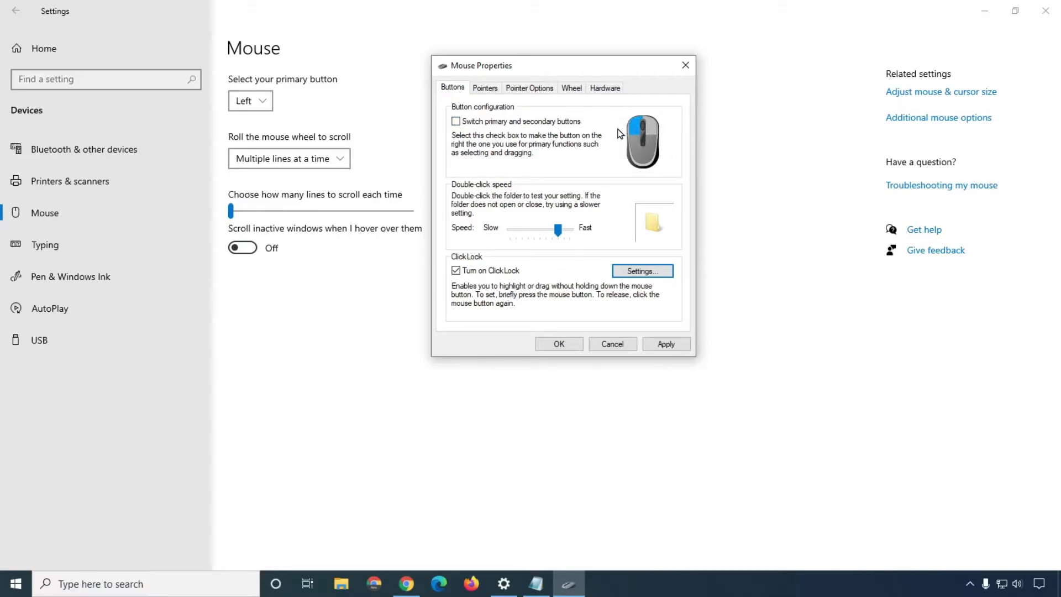
Step: Apply the Magnified pointer scheme, readjust pointer speed, enable pointer trails, and confirm with OK
left_click(486, 90)
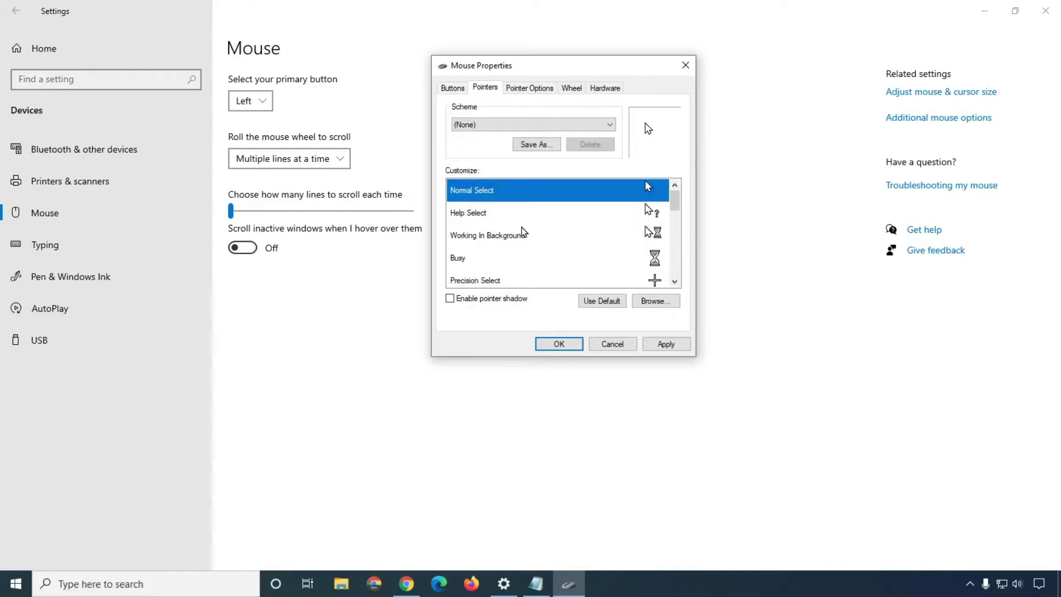
mouse_move(675, 200)
left_mouse_down()
mouse_move(679, 279)
mouse_move(676, 194)
left_mouse_up()
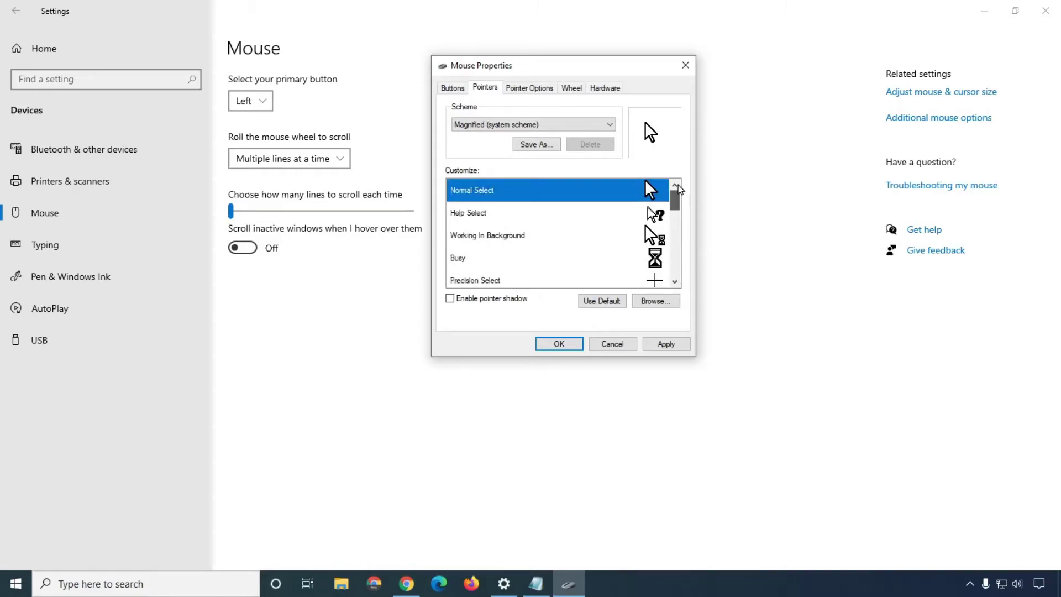
left_click(531, 88)
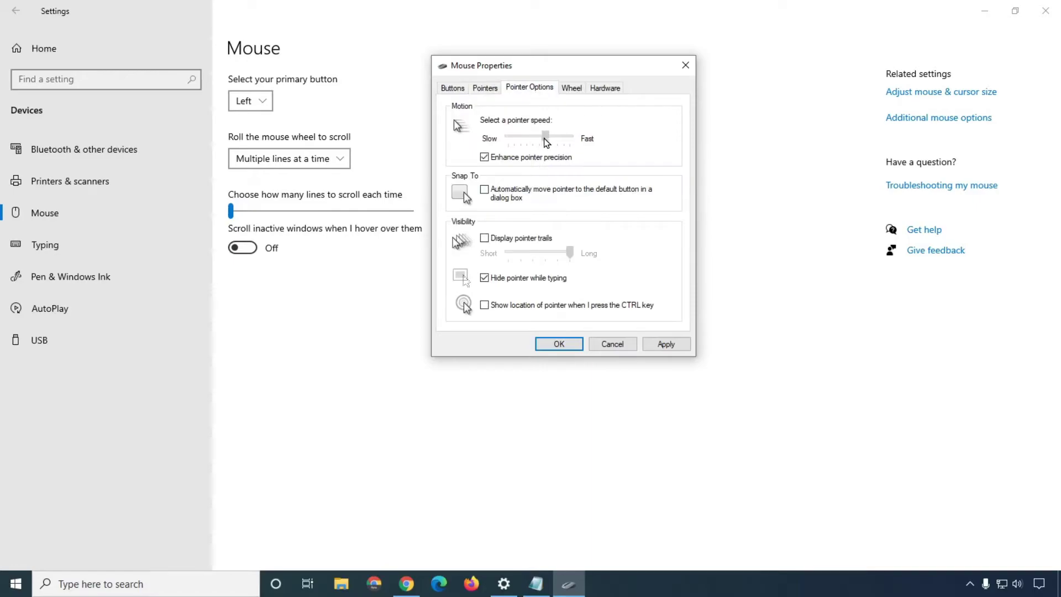
mouse_move(546, 142)
left_mouse_down()
mouse_move(551, 134)
mouse_move(537, 132)
mouse_move(547, 138)
left_mouse_up()
left_click_drag(547, 137, 495, 140)
left_click(539, 139)
left_click_drag(521, 138, 546, 139)
left_click(484, 238)
key("Return")
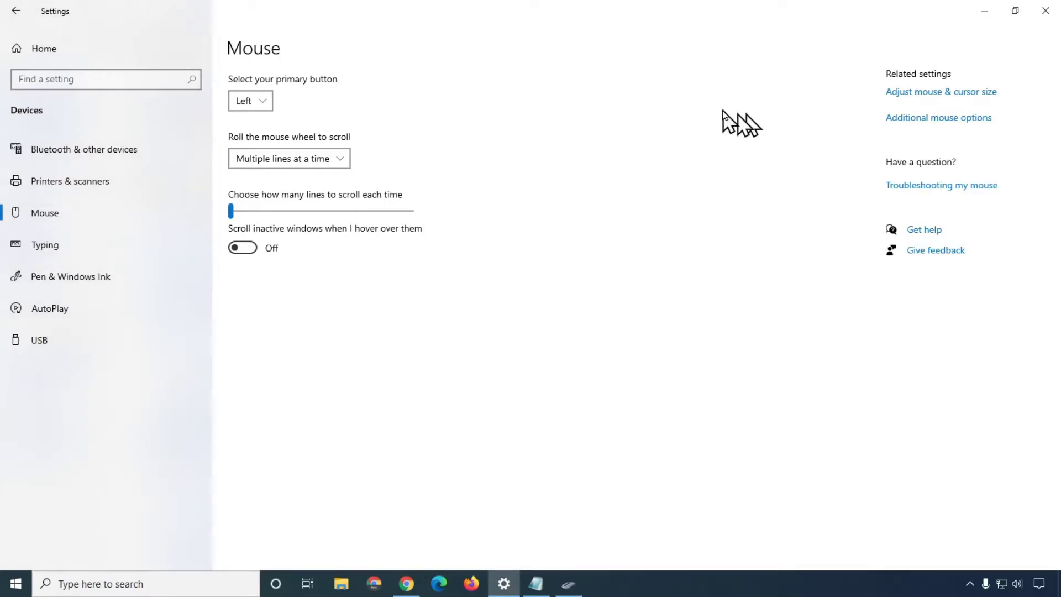
Step: Reopen Mouse Properties, turn off pointer trails, and untick Hide pointer while typing
left_click(568, 584)
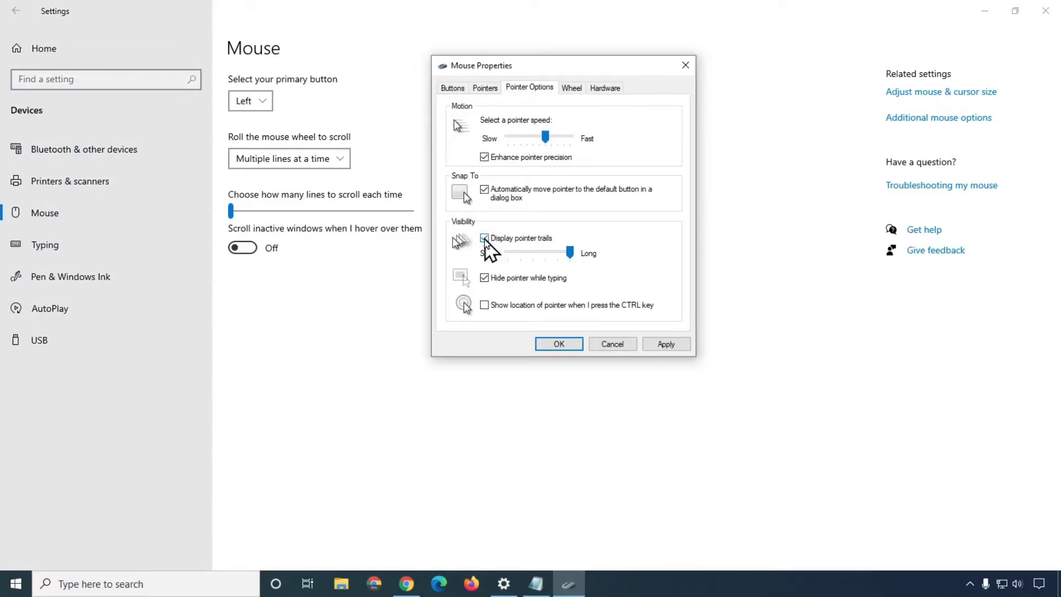
left_click(485, 239)
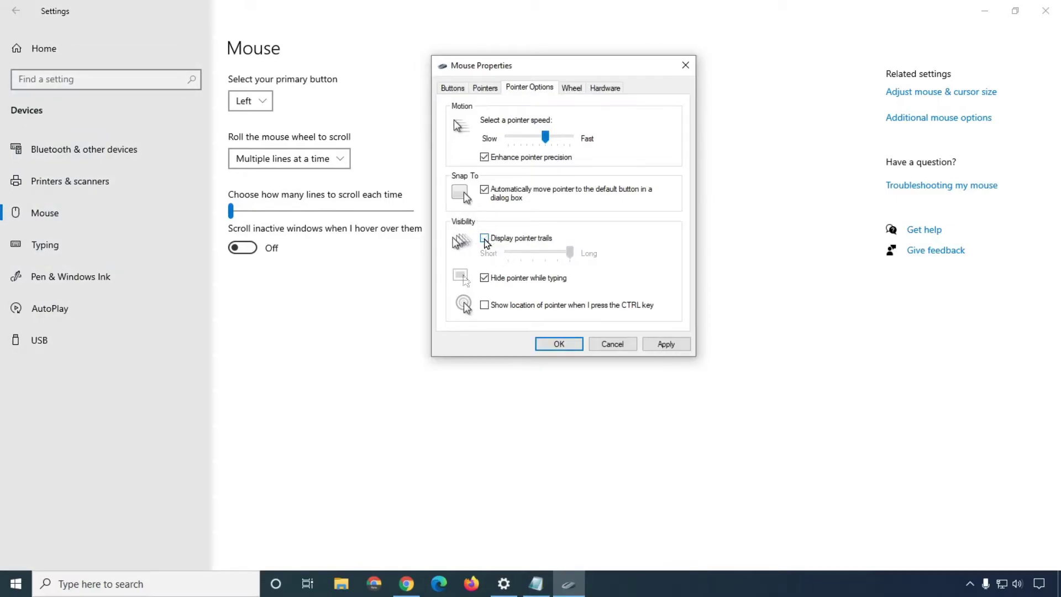
left_click(485, 277)
Step: Type test lines in Notepad to see the pointer with hiding turned off
left_click(536, 583)
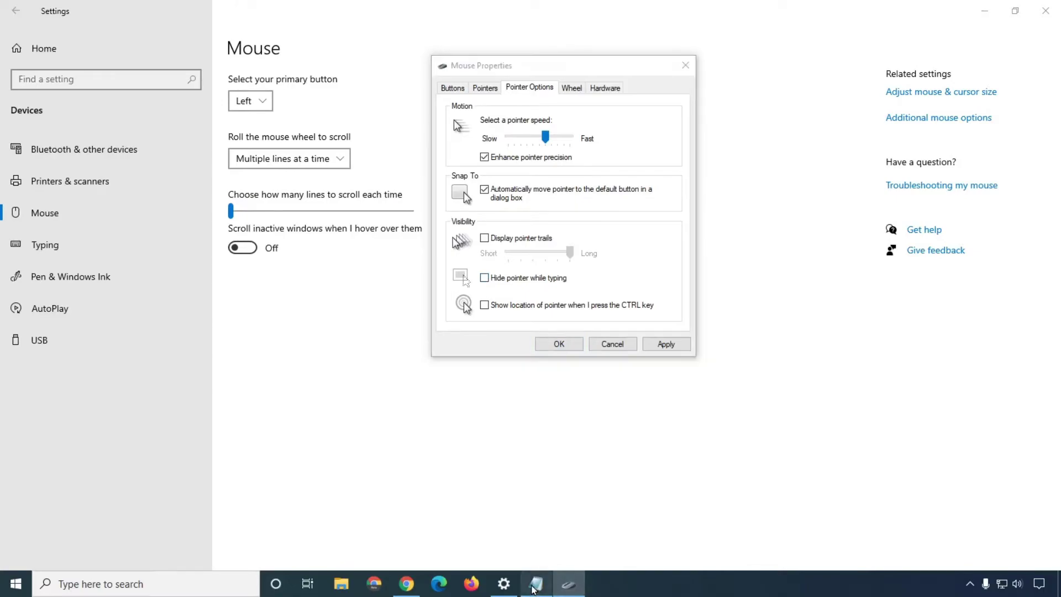
type("sdgasdfadfjlasdflas")
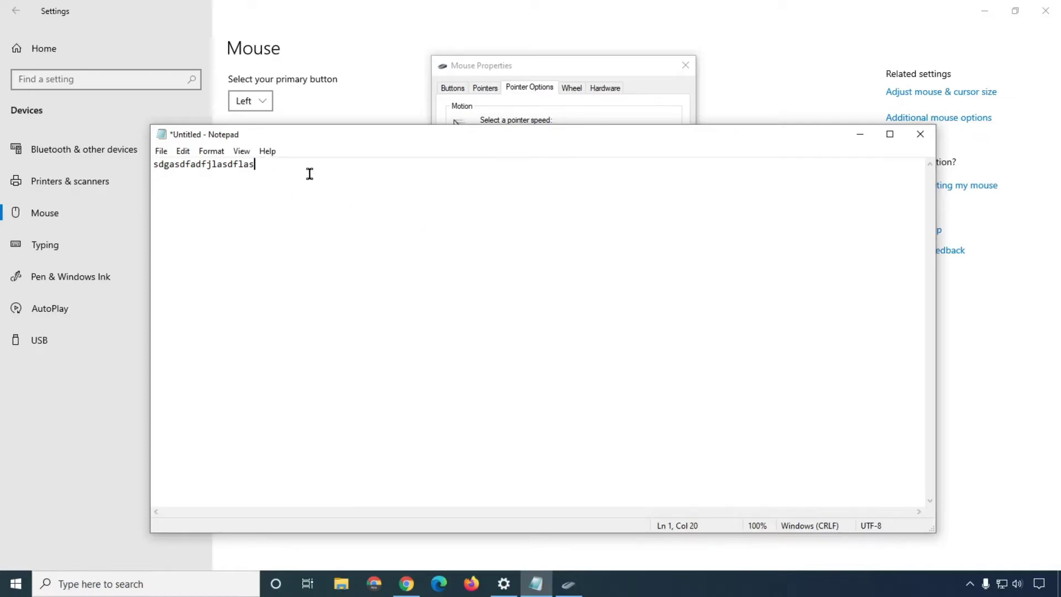
key("Return")
type("ahflsdafhasd")
key("alt+Tab")
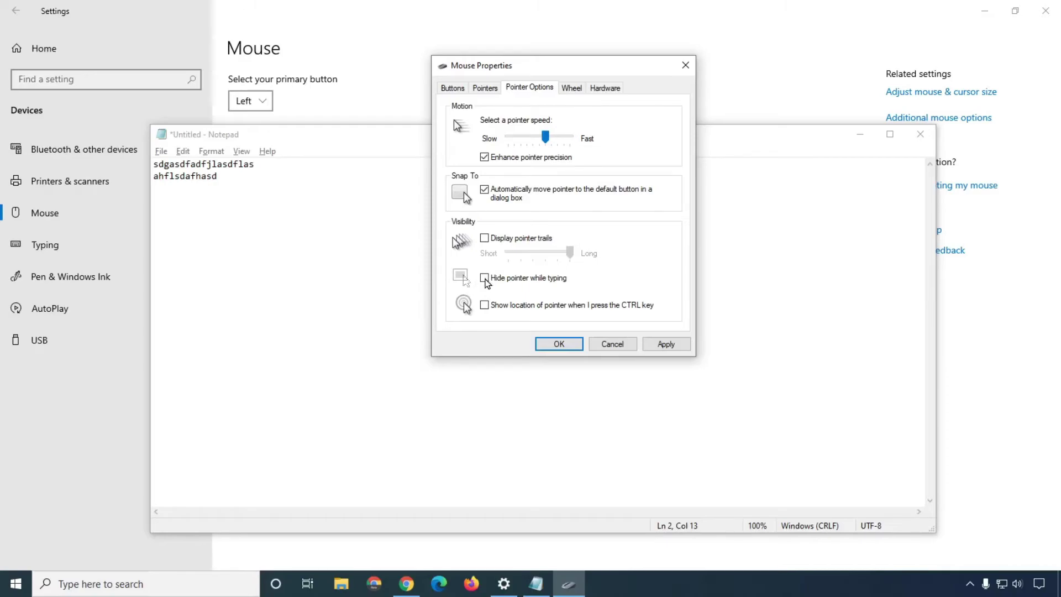
Step: Tick Hide pointer while typing, test it with more Notepad text, then minimize Notepad
left_click(485, 278)
left_click(407, 268)
key("Return")
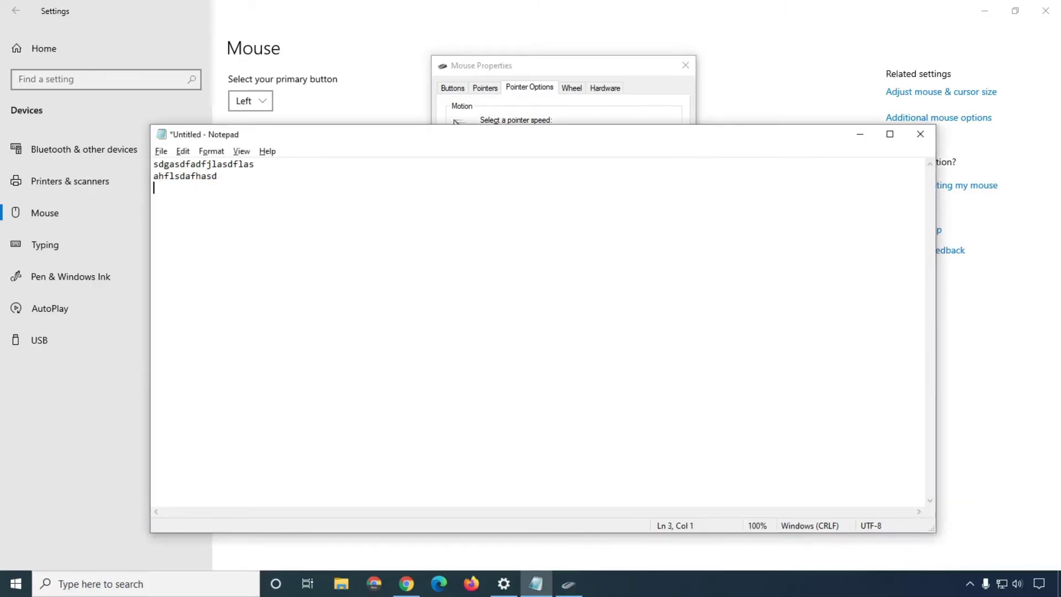
type("fhasdfhajks")
key("Return")
type("falsdhfla")
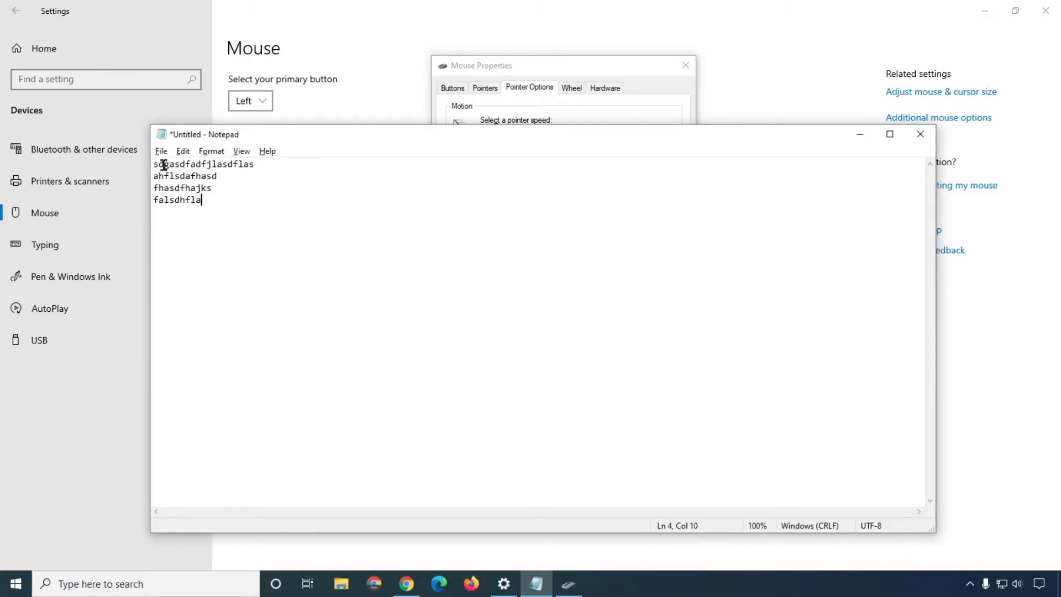
key("Return")
key("Return")
key("alt+Tab")
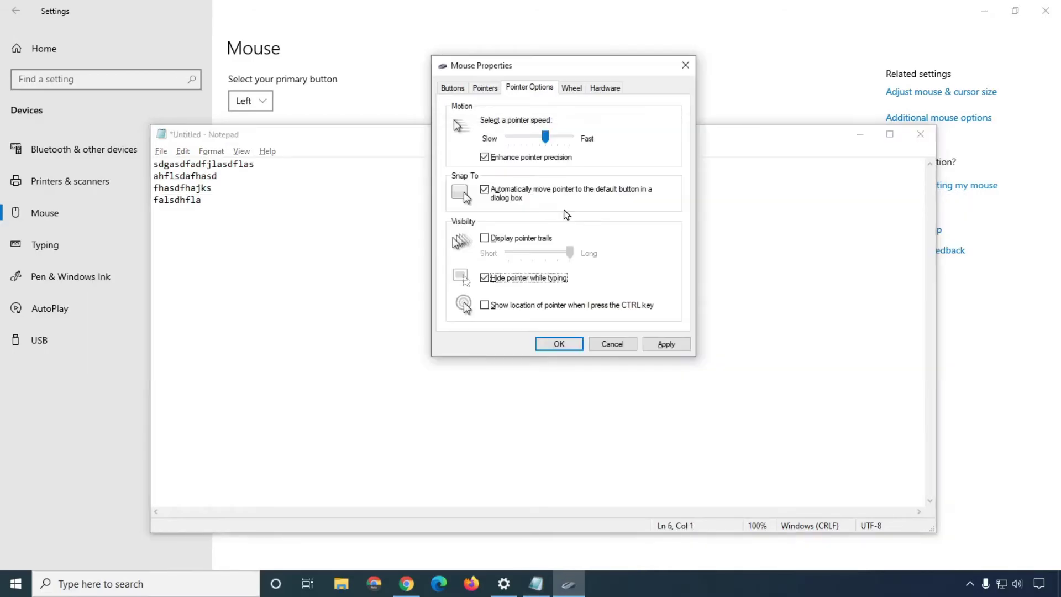
key("alt+Tab")
left_click(860, 134)
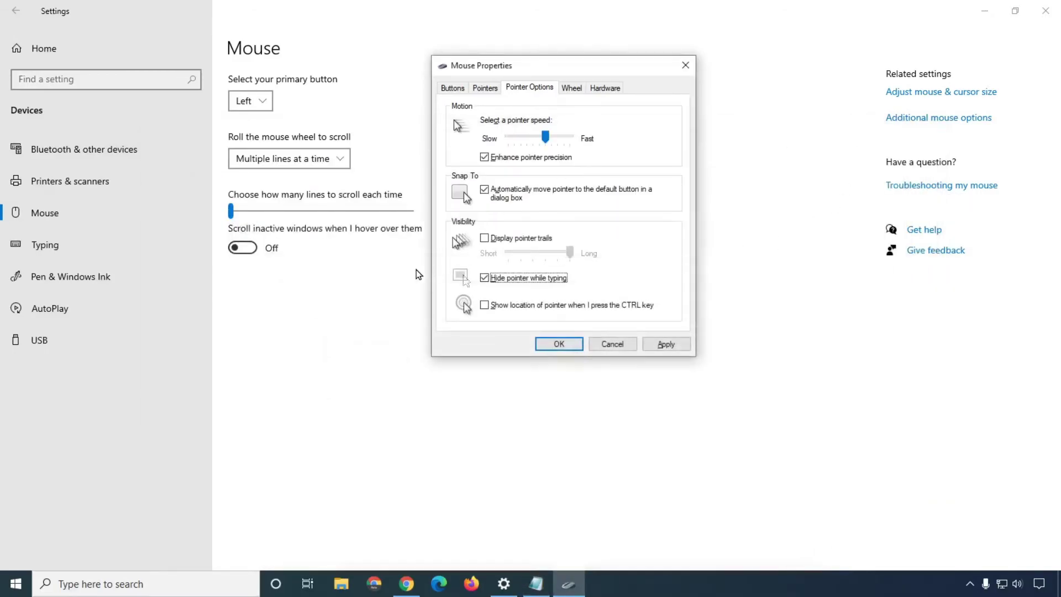
left_click(794, 177)
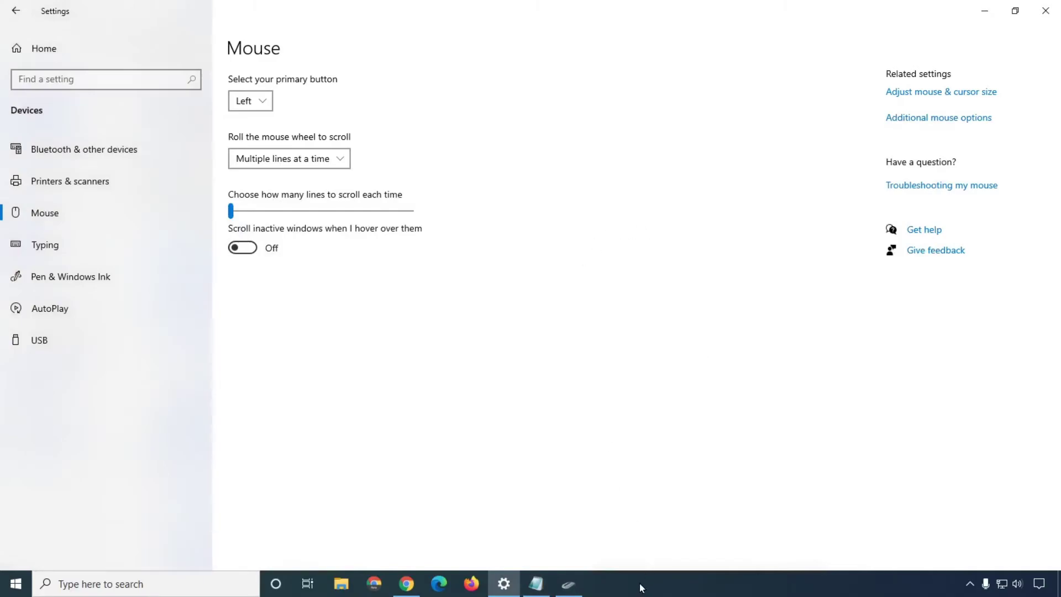
Step: Turn on 'Show location of pointer when I press the CTRL key' and apply it
left_click(568, 586)
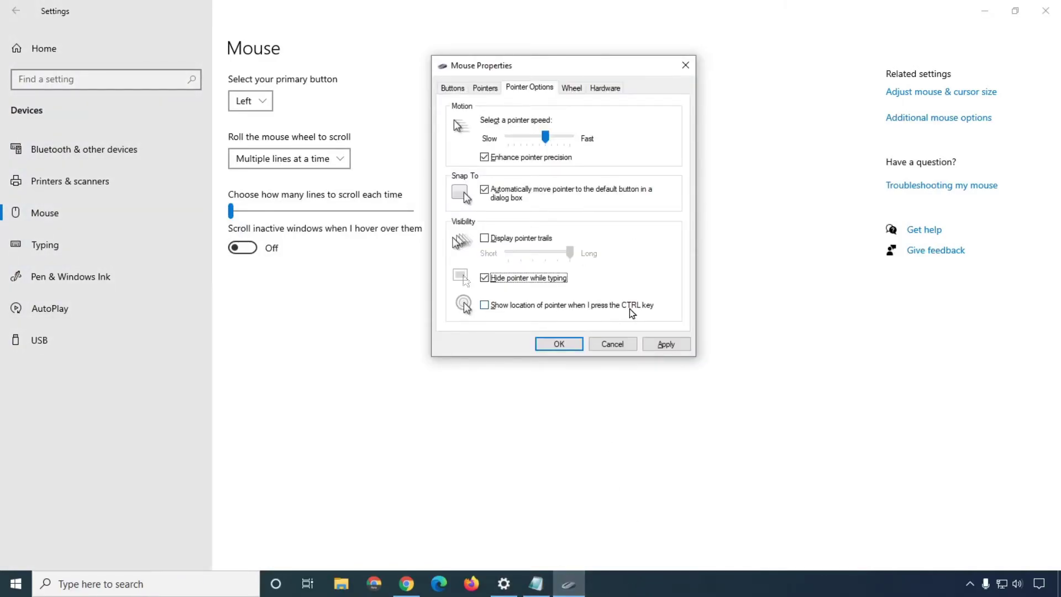
left_click(483, 306)
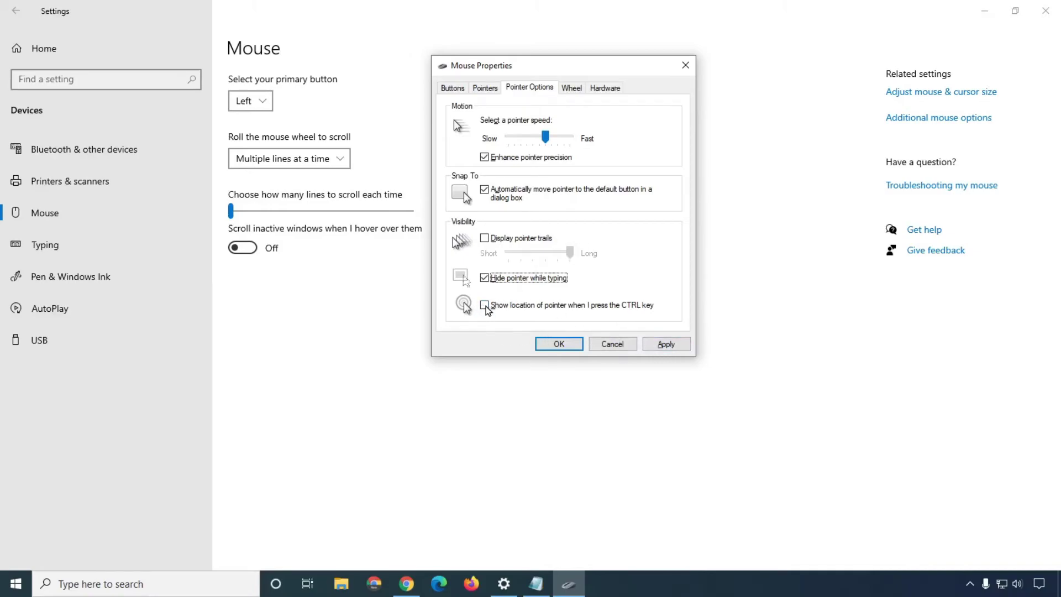
left_click(666, 344)
key("Return")
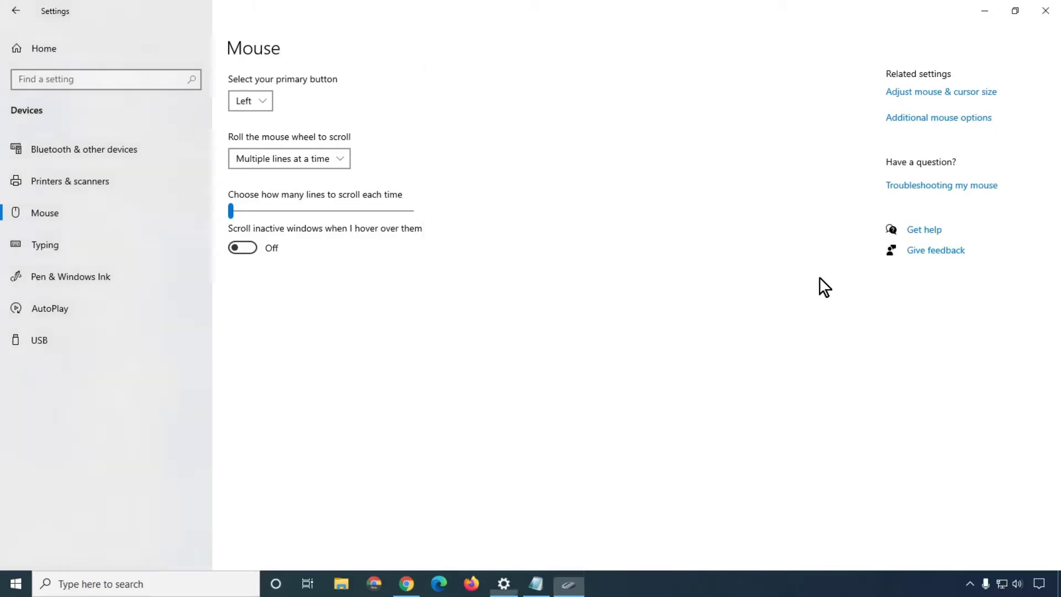
Step: Test the Ctrl pointer-location ring over the Wikipedia page, then return to Mouse Properties
key("ctrl")
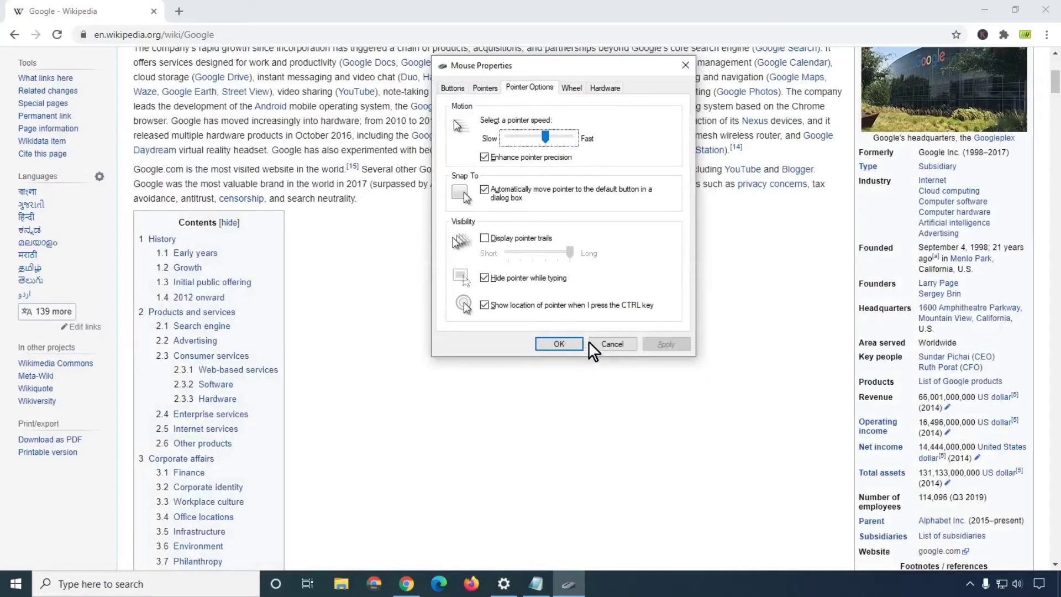
key("Return")
key("ctrl")
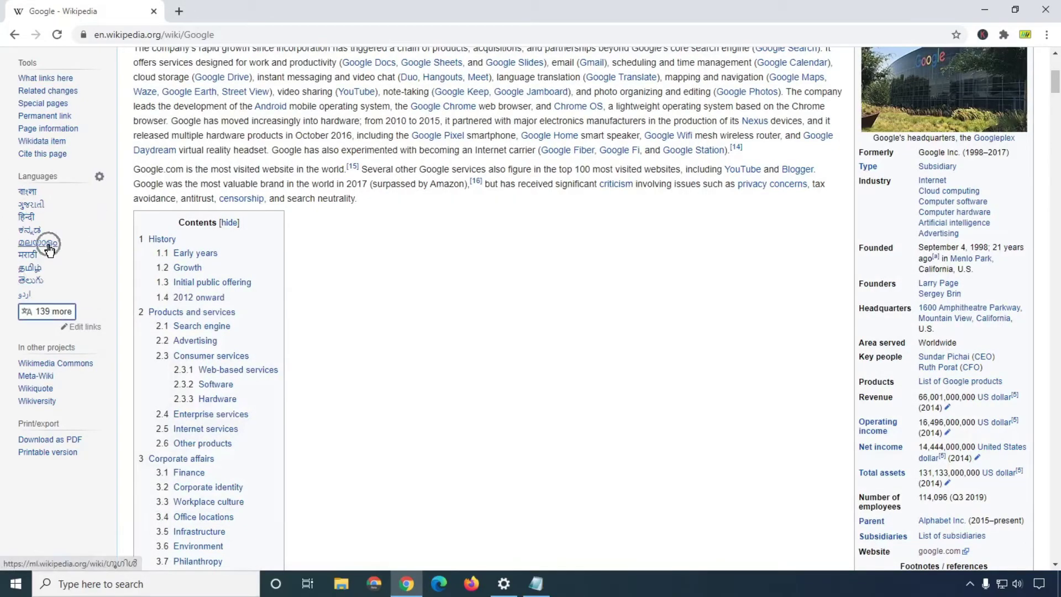
key("ctrl")
key("ctrl")
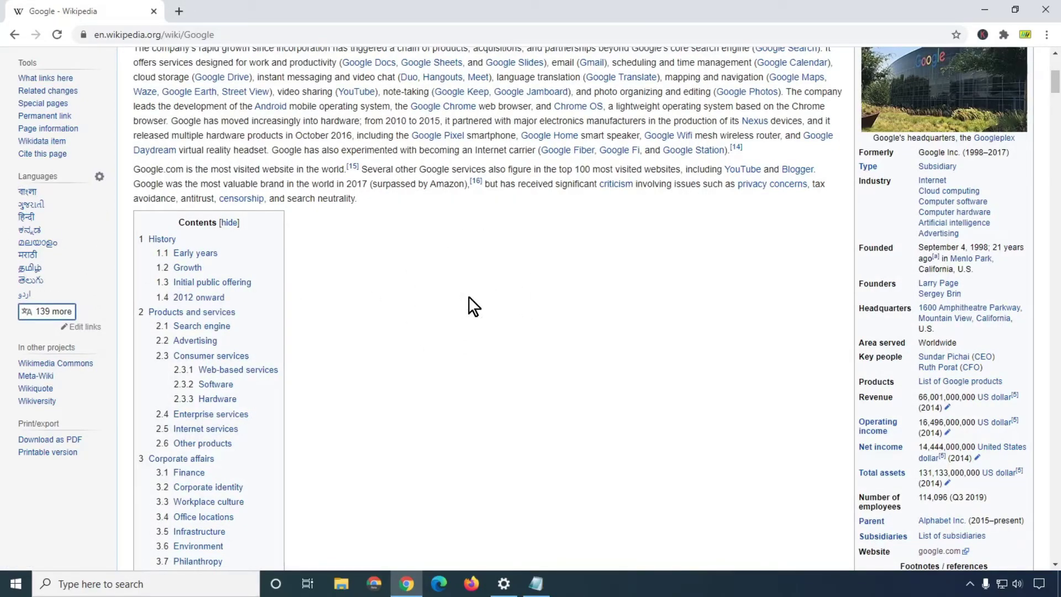
key("ctrl")
key("ctrl")
key("ctrl")
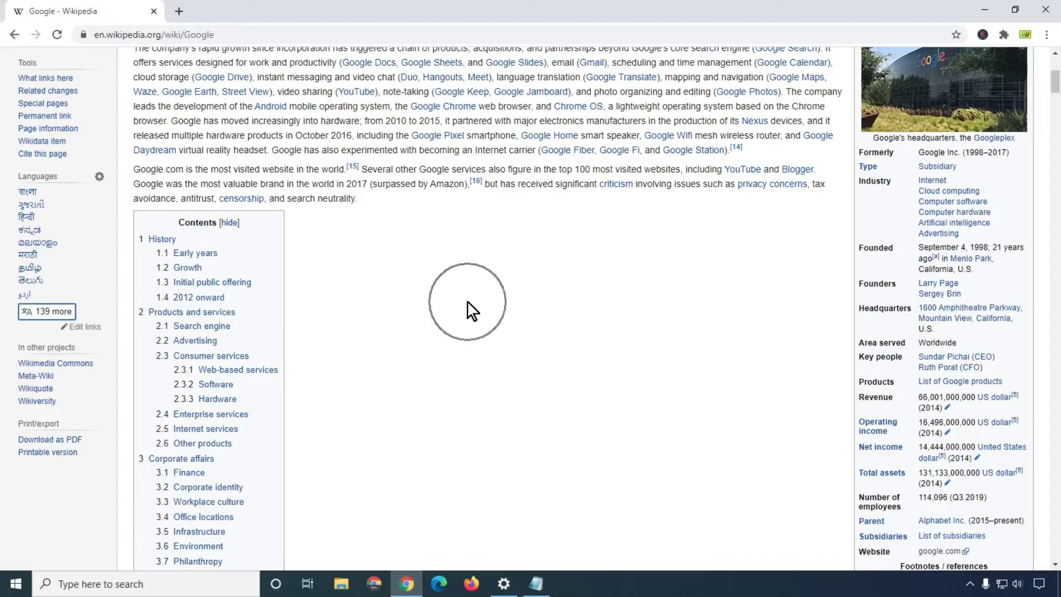
key("ctrl")
key("ctrl")
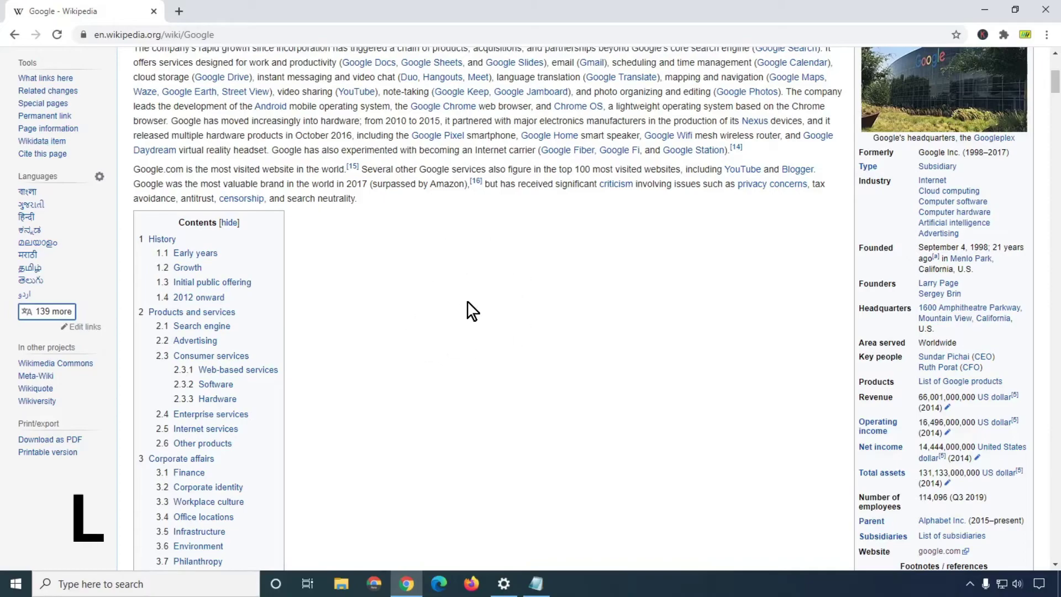
key("ctrl")
key("ctrl")
key("ctrl")
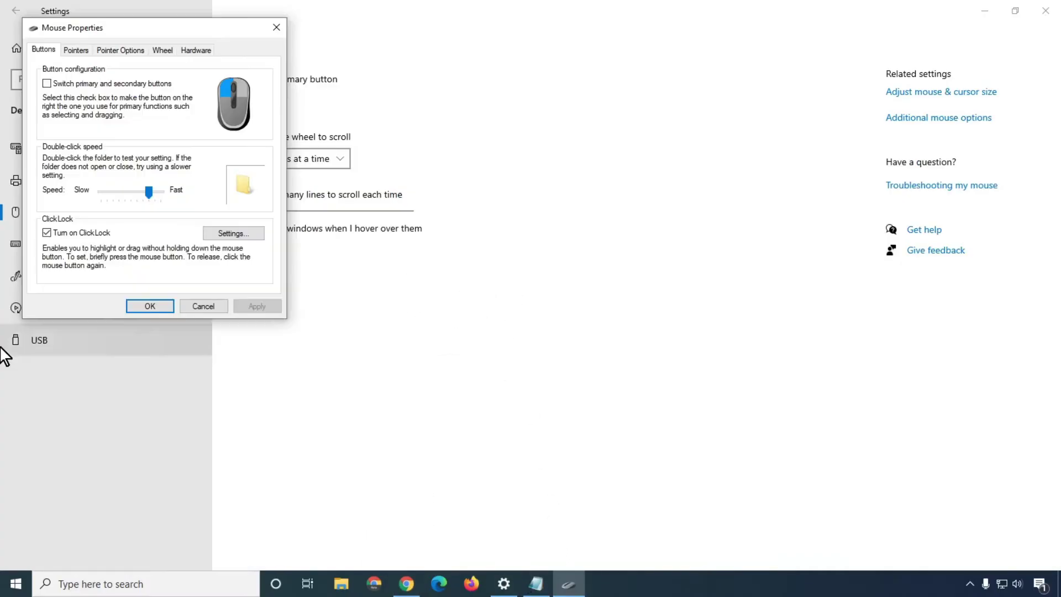
left_click(503, 584)
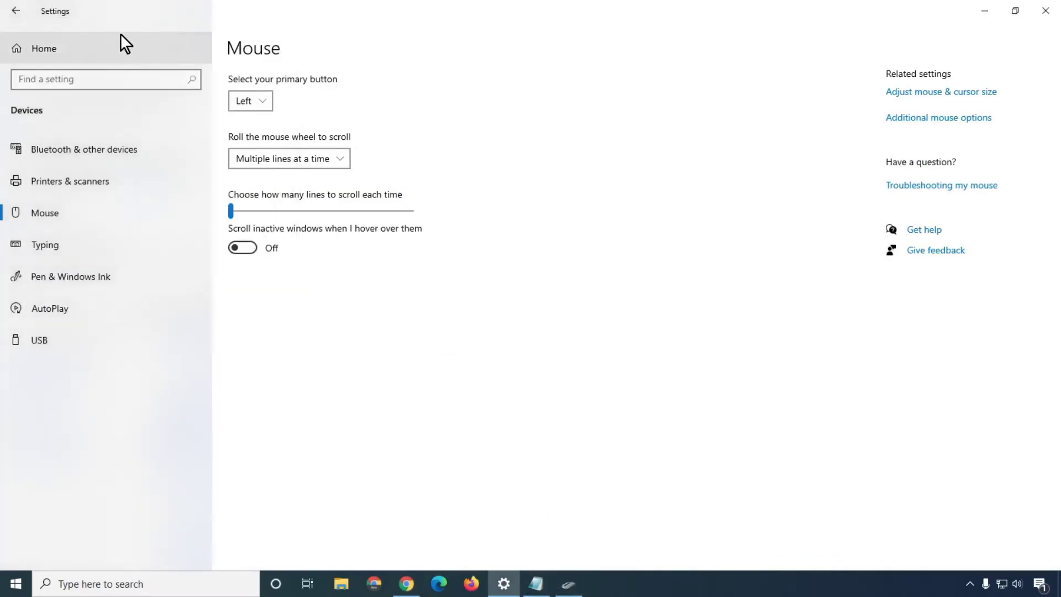
left_click(569, 584)
Step: Turn off 'Show location of pointer' on the Pointer Options tab and apply
left_click(83, 15)
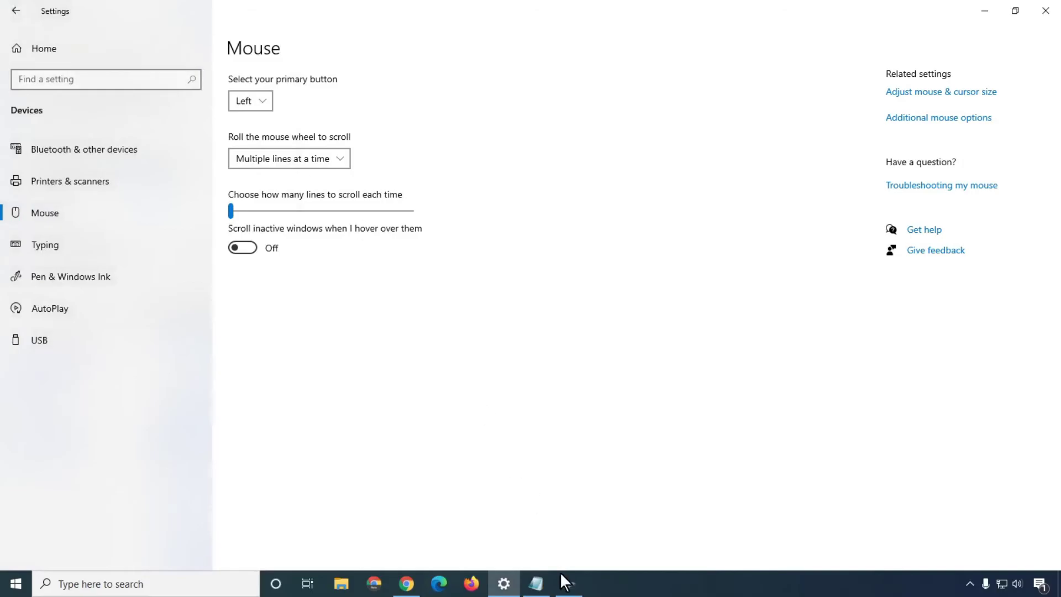
left_click(985, 12)
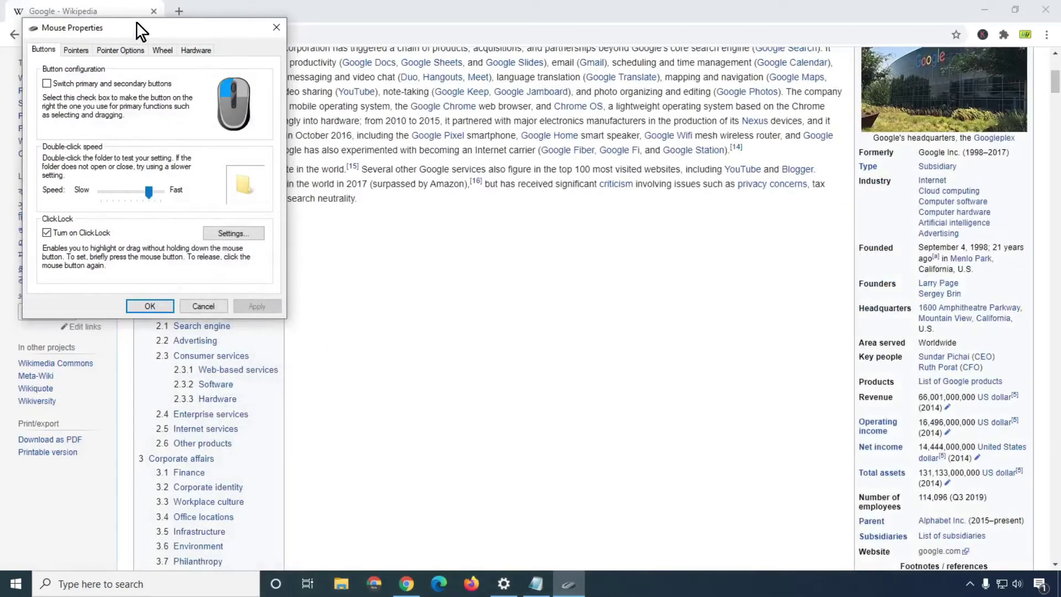
left_click_drag(142, 28, 545, 69)
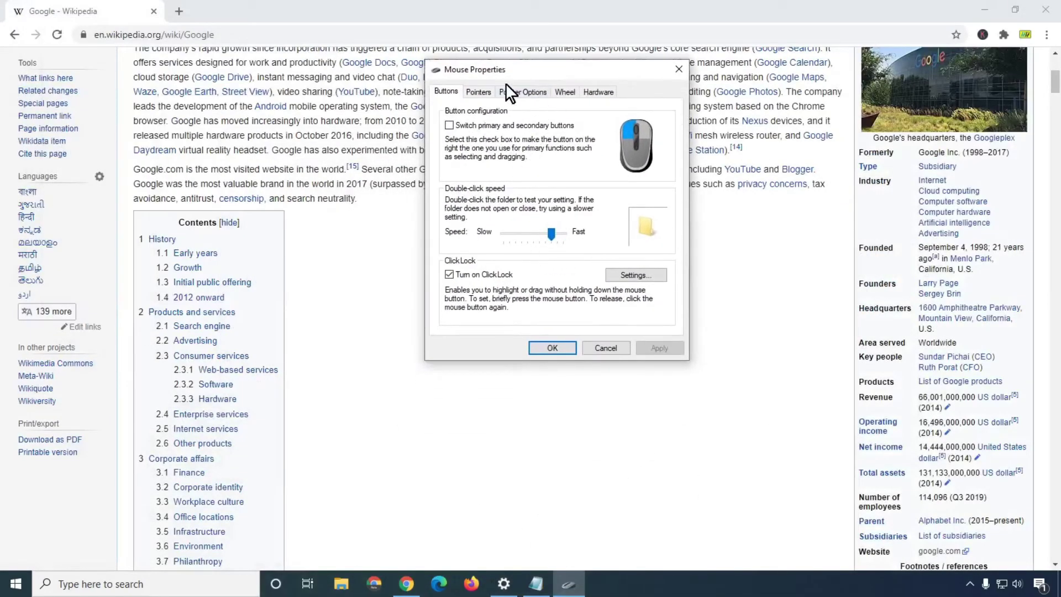
left_click(521, 92)
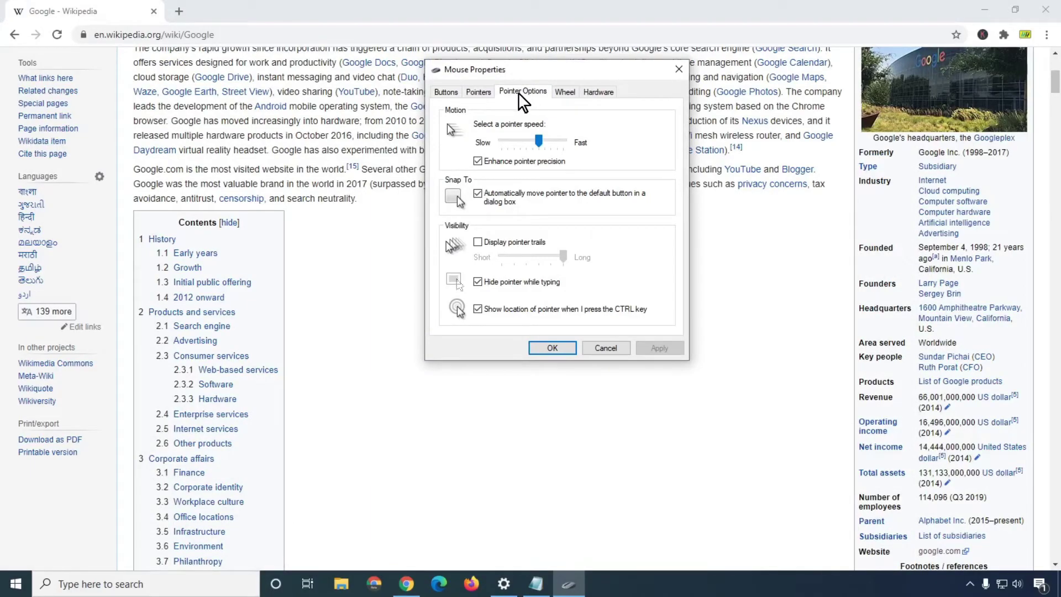
left_click(477, 310)
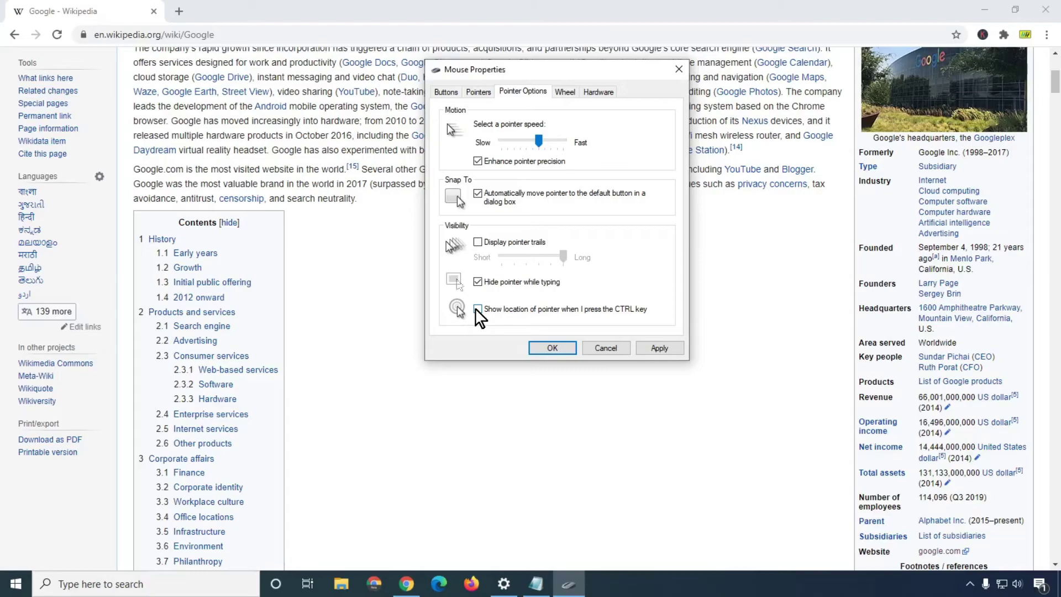
left_click(657, 348)
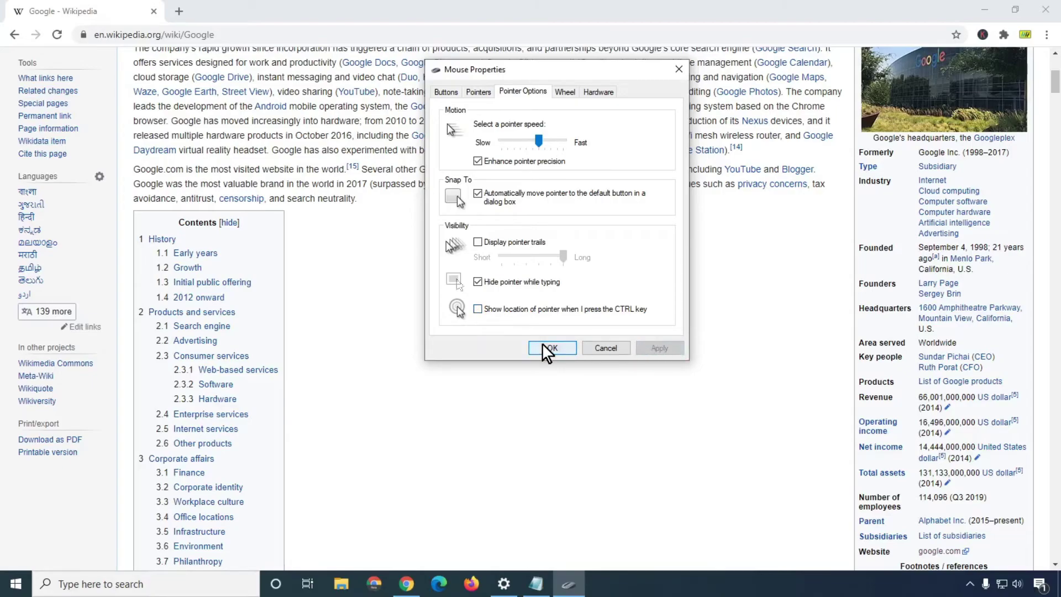
Step: Set the Wheel tab's vertical scrolling to 11 lines per notch
left_click(565, 92)
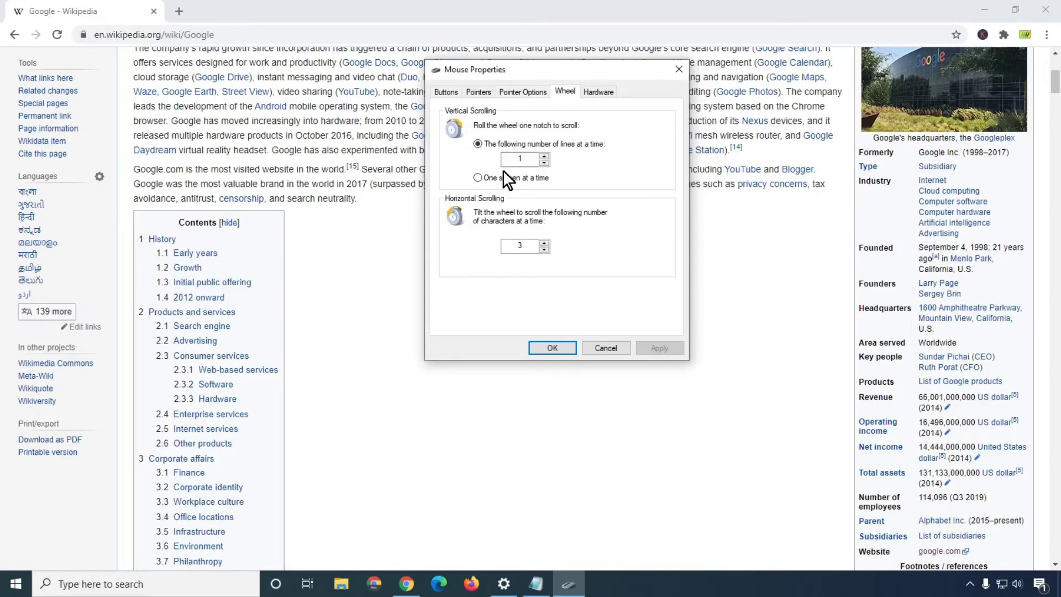
key("Tab")
type("7")
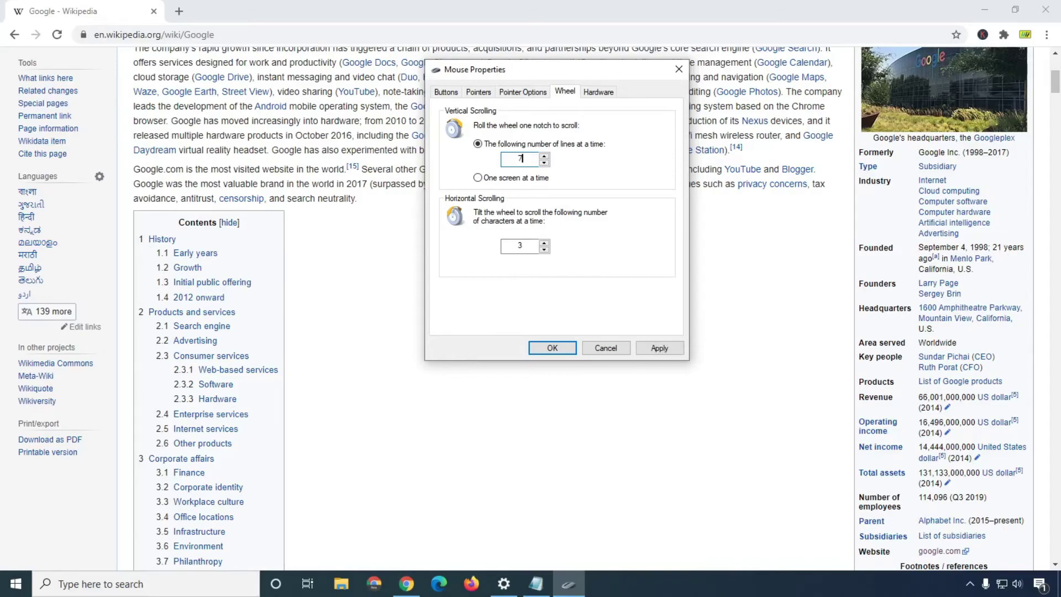
double_click(521, 245)
double_click(521, 158)
type("11")
left_click_drag(604, 70, 616, 162)
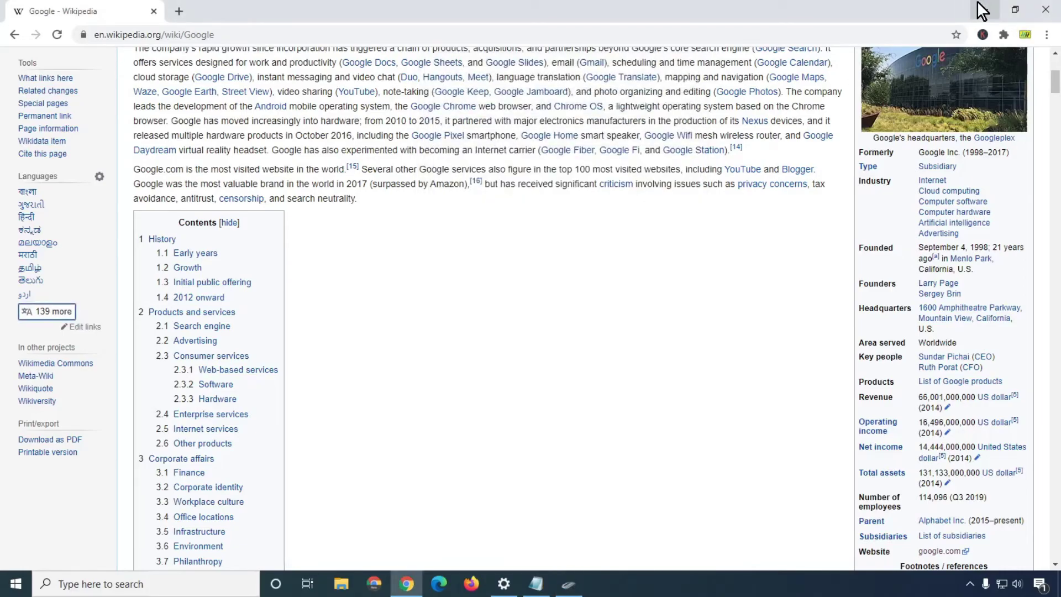
Step: Minimise Chrome, reposition Mouse Properties, and show the Buttons tab's double-click and ClickLock settings
left_click(985, 9)
left_click_drag(569, 162, 554, 119)
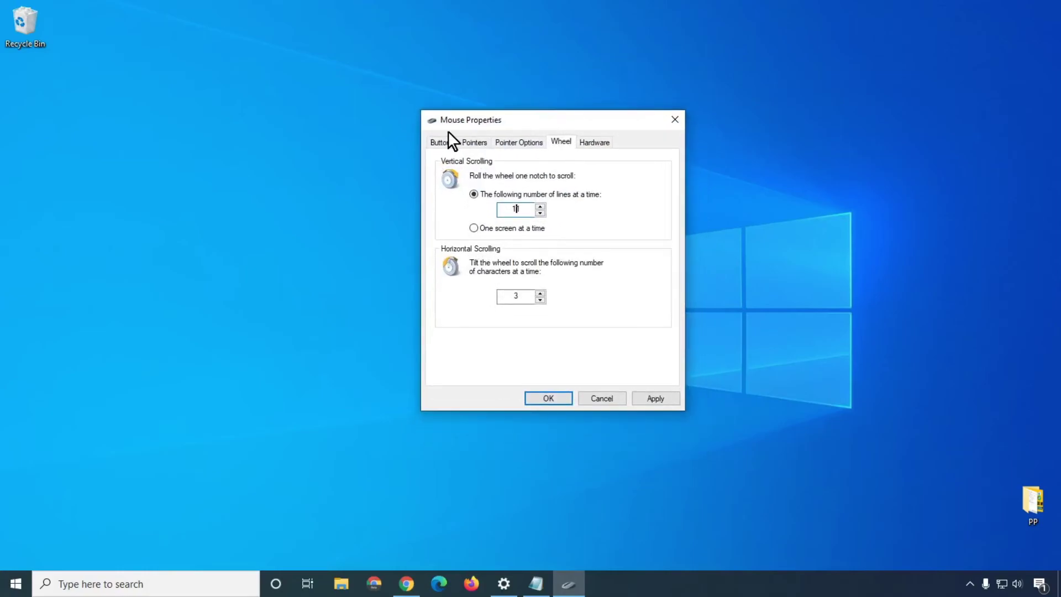
left_click(442, 142)
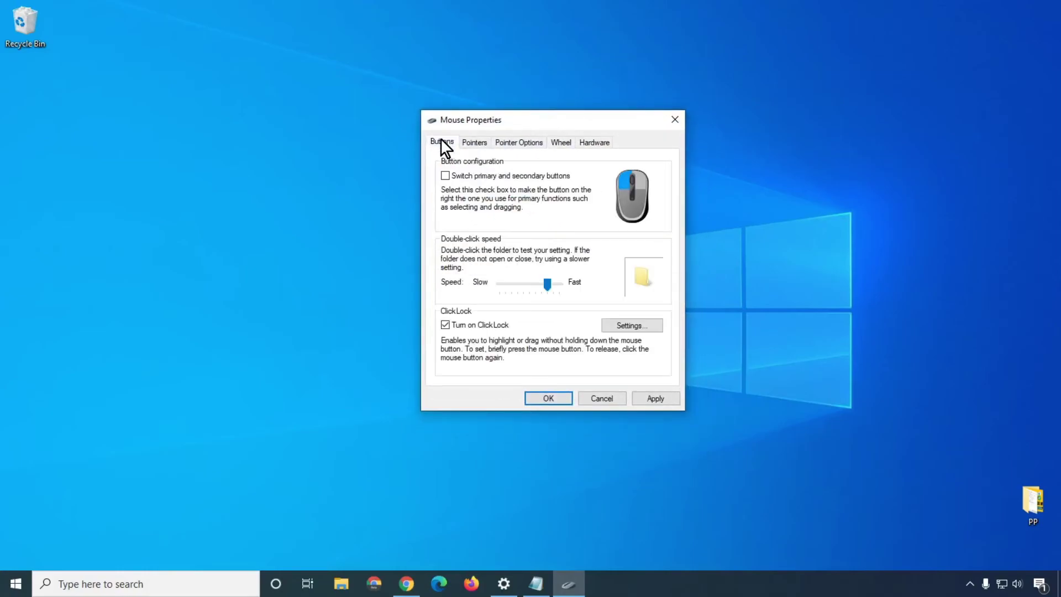